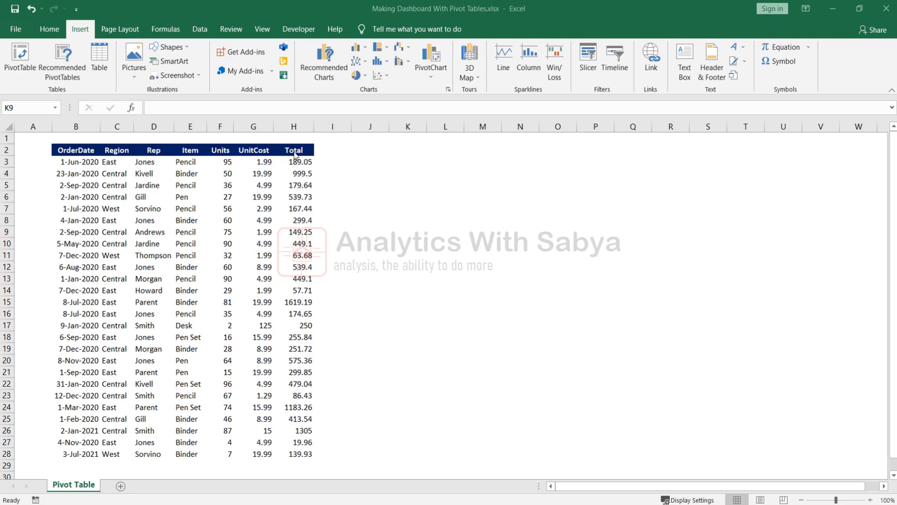
Inspect the order dates and Rep entries, then select the whole sales table B2:H28.
left_click(300, 289)
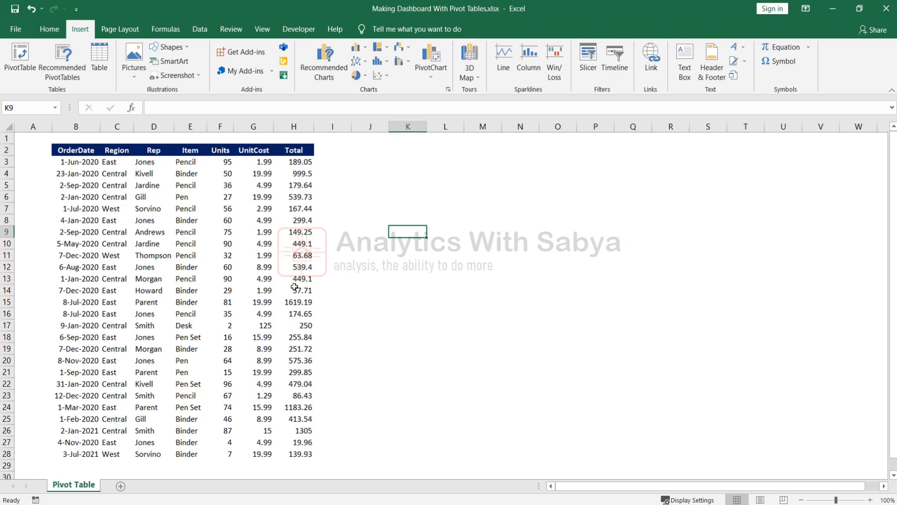
left_click(72, 161)
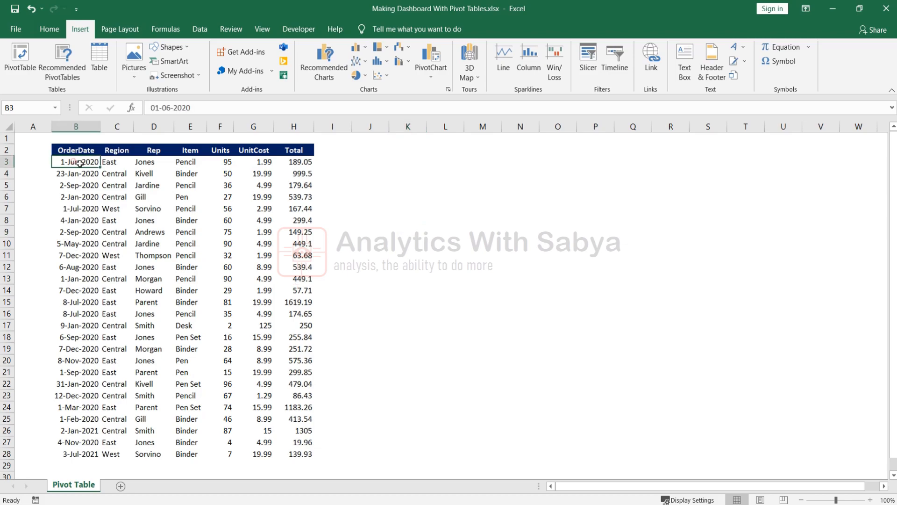
left_click(141, 184)
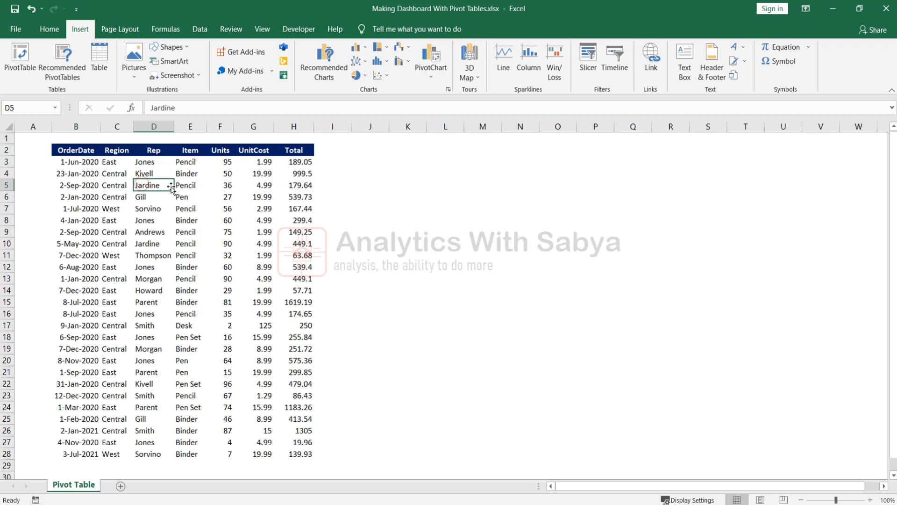
left_click(91, 172)
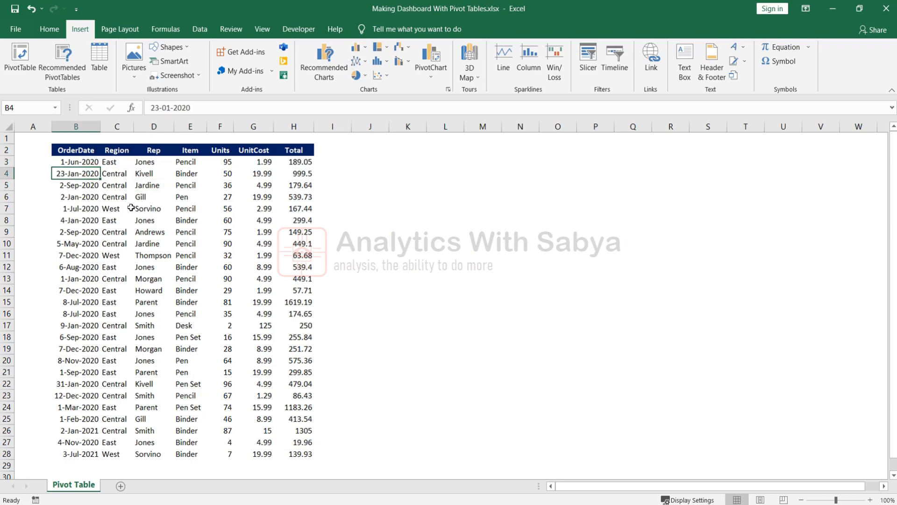
key("ctrl+a")
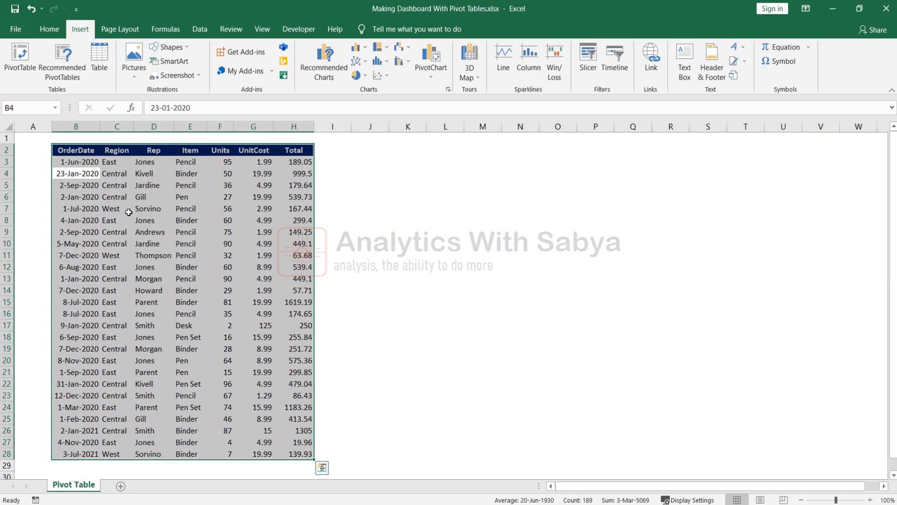
left_click(520, 325)
Create a PivotTable from B2:H28, placed at cell J2 on the existing worksheet.
left_click(61, 150)
left_click_drag(61, 150, 325, 447)
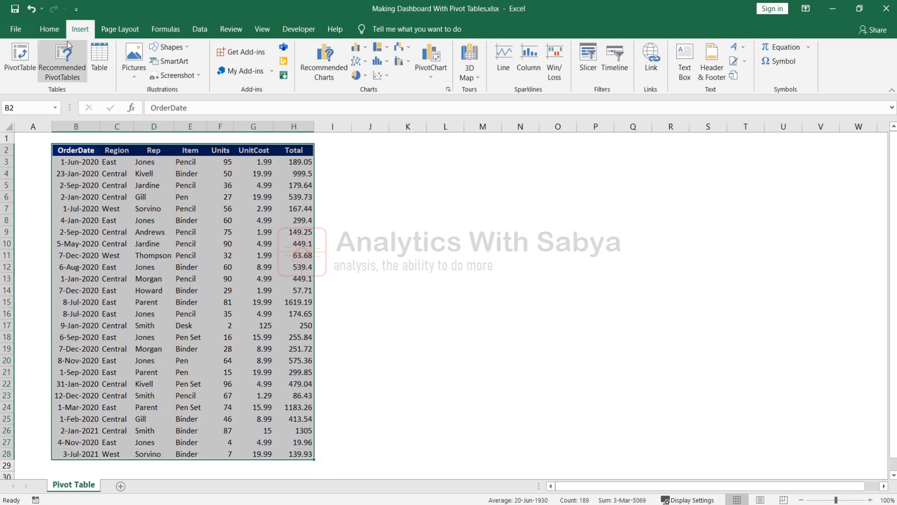
left_click(20, 60)
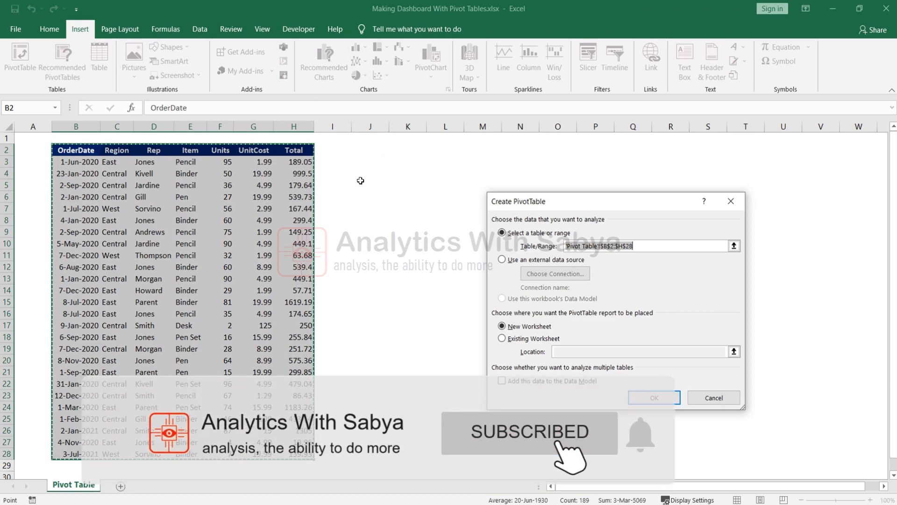
left_click(518, 342)
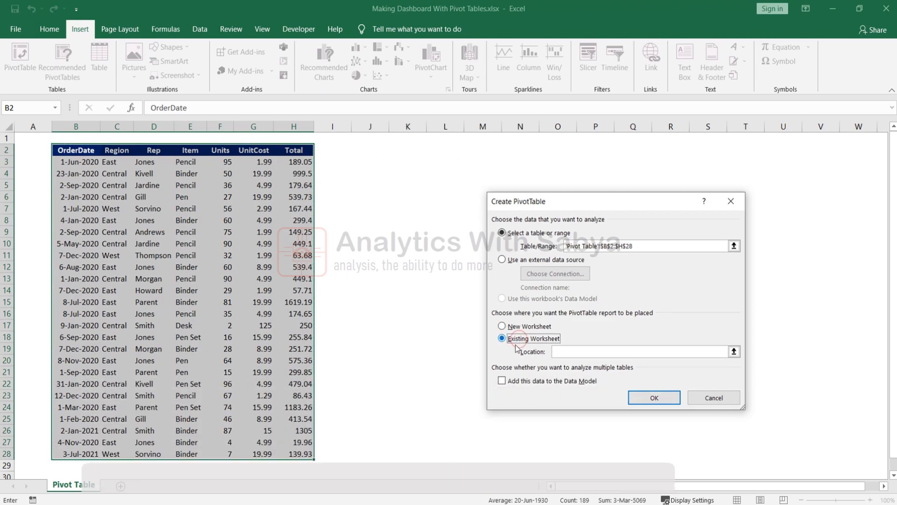
left_click(572, 352)
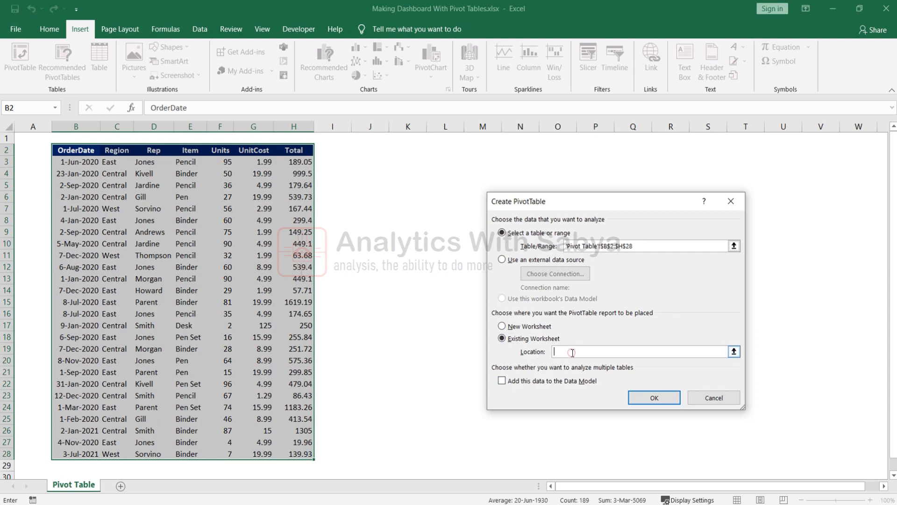
left_click(370, 152)
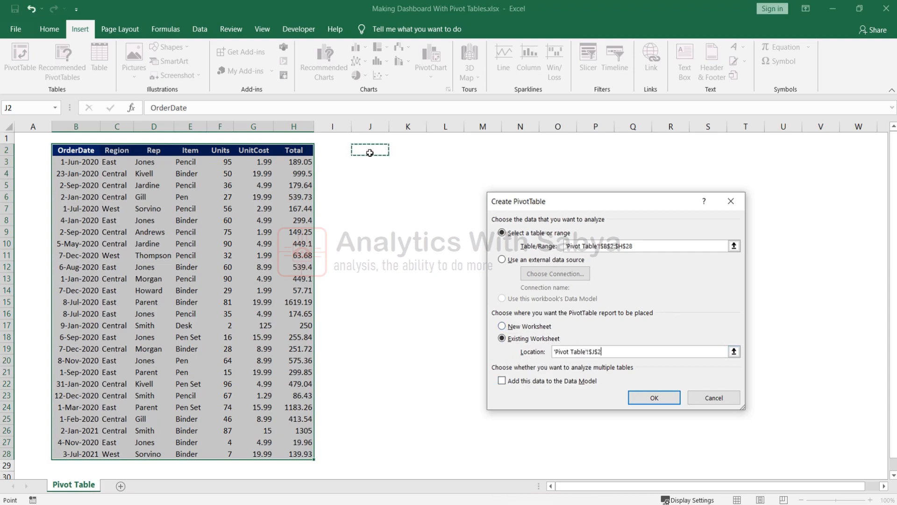
left_click(653, 397)
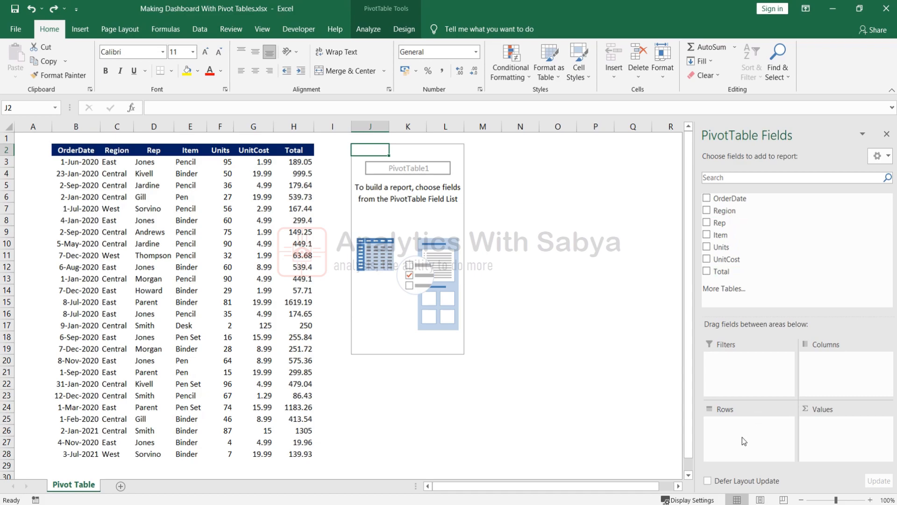
Put Item in Rows and Total in Values, confirming the 11136.77 Grand Total.
left_click_drag(728, 237, 745, 446)
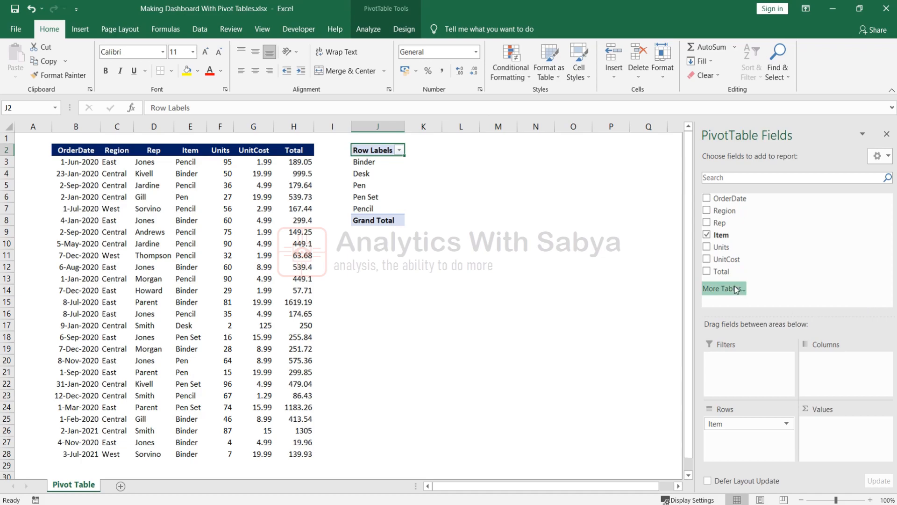
left_click_drag(721, 272, 851, 443)
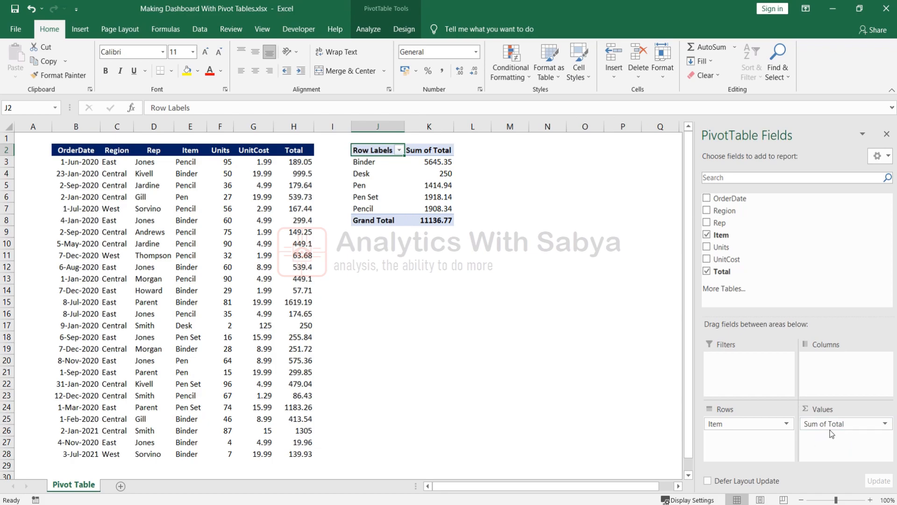
left_click(434, 220)
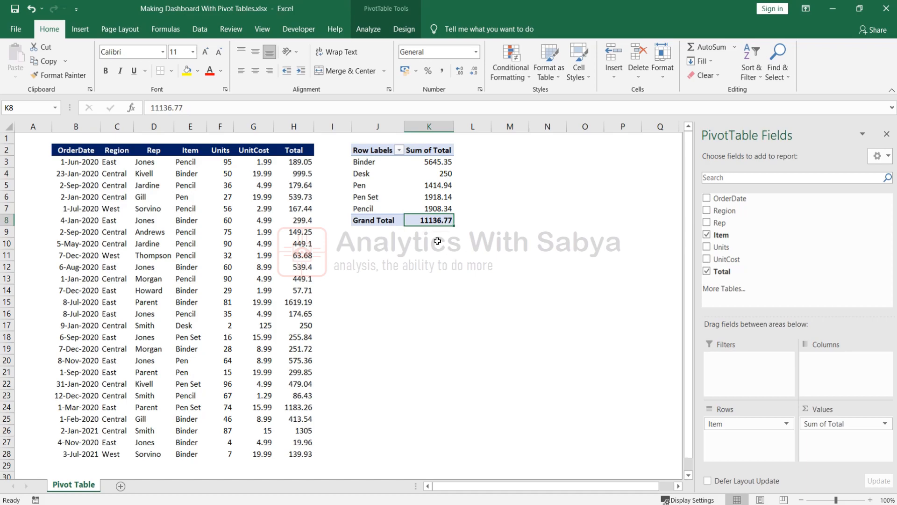
left_click_drag(297, 161, 296, 452)
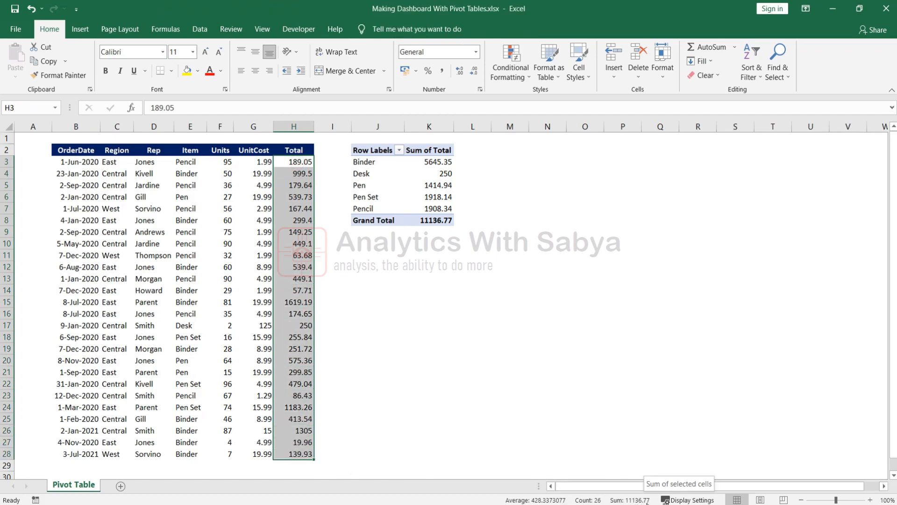
Check the item totals: Pencil 1908.34, Desk 250, Pen Set 1918.14, Pen 1414.94.
left_click(429, 209)
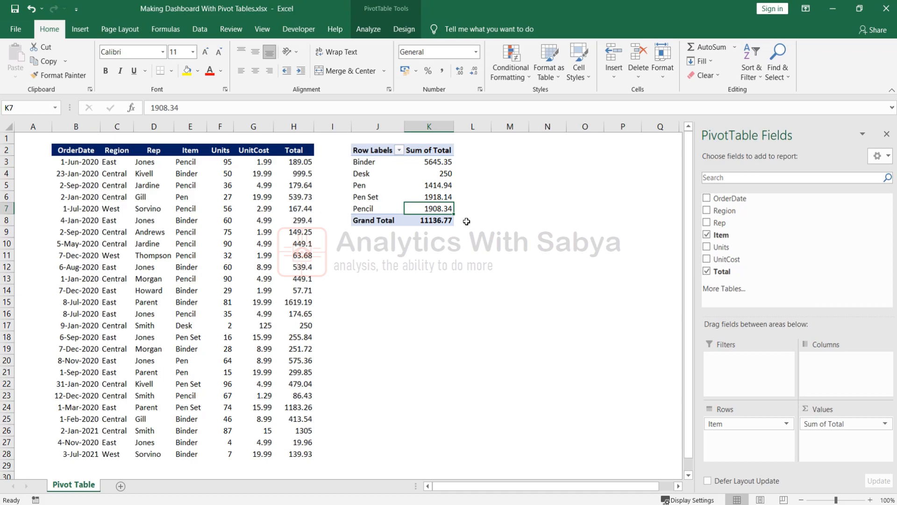
left_click(435, 174)
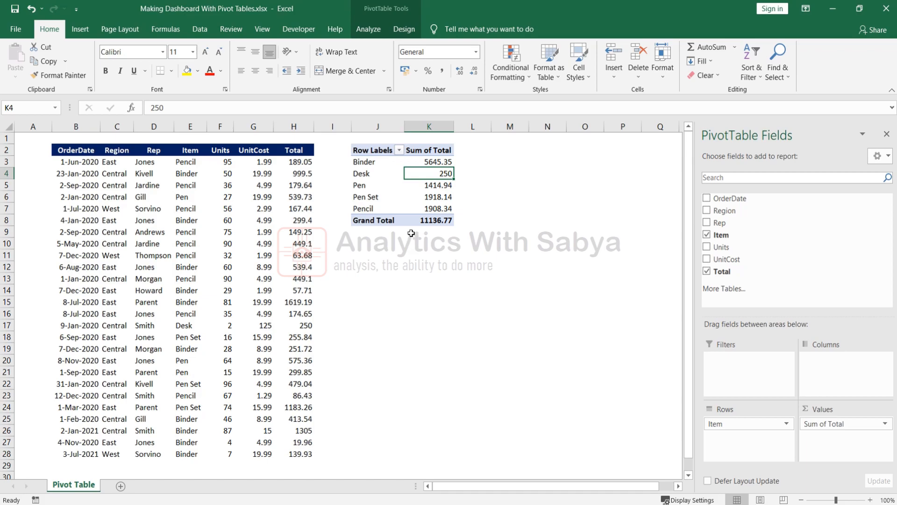
left_click(431, 202)
left_click(448, 185)
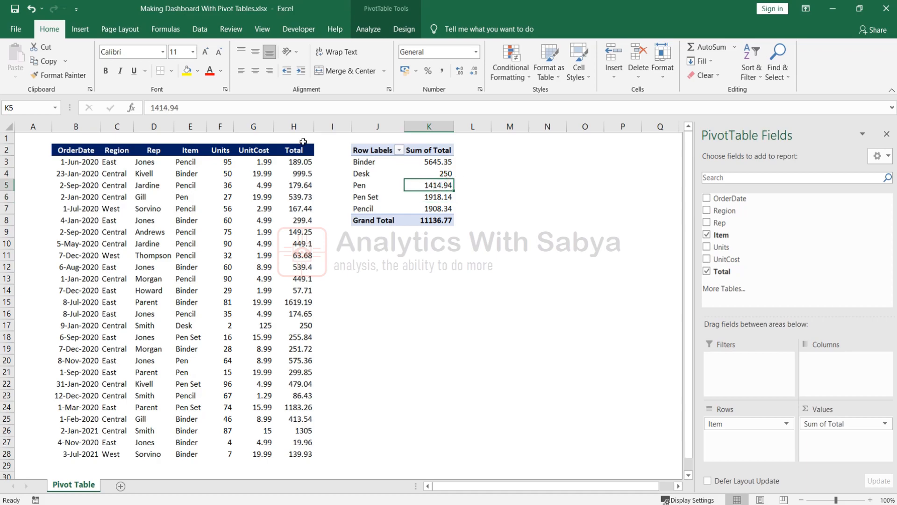
left_click(79, 29)
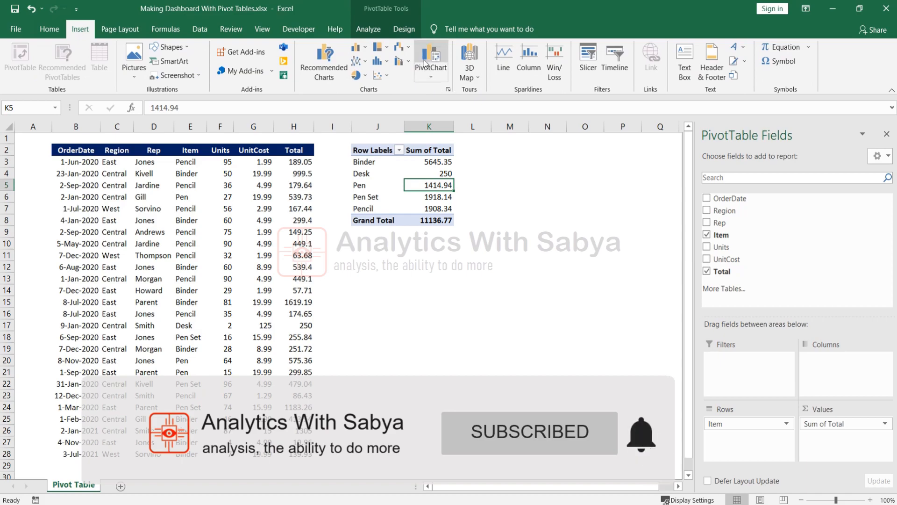
Insert a 3-D Stacked Column PivotChart of Sum of Total by Item and move it below the PivotTable.
left_click(434, 79)
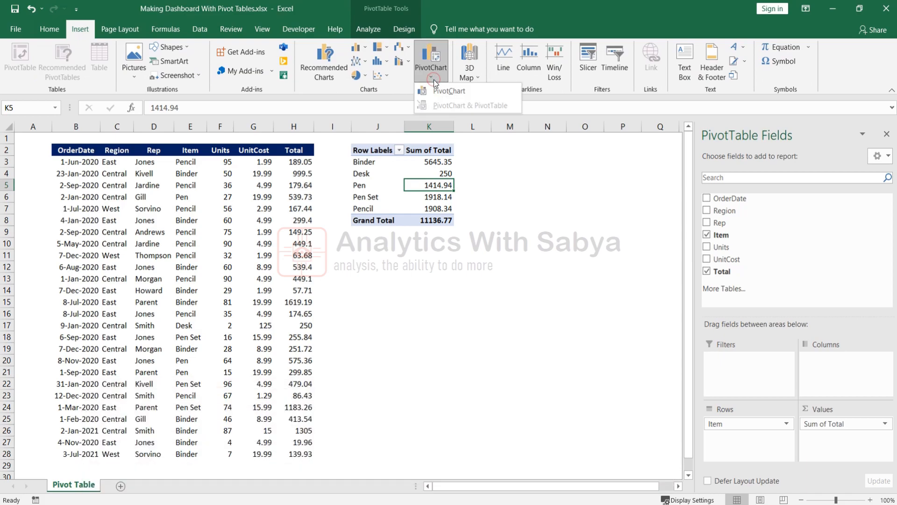
left_click(435, 91)
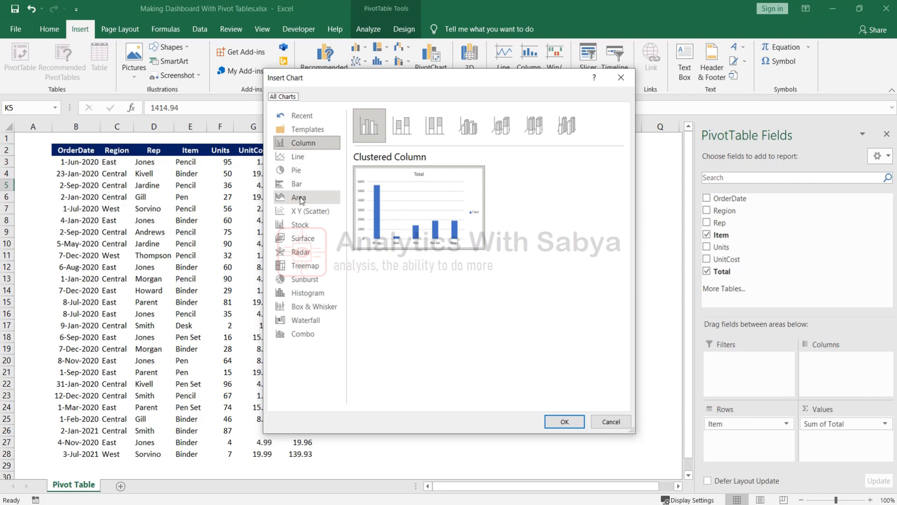
left_click(302, 210)
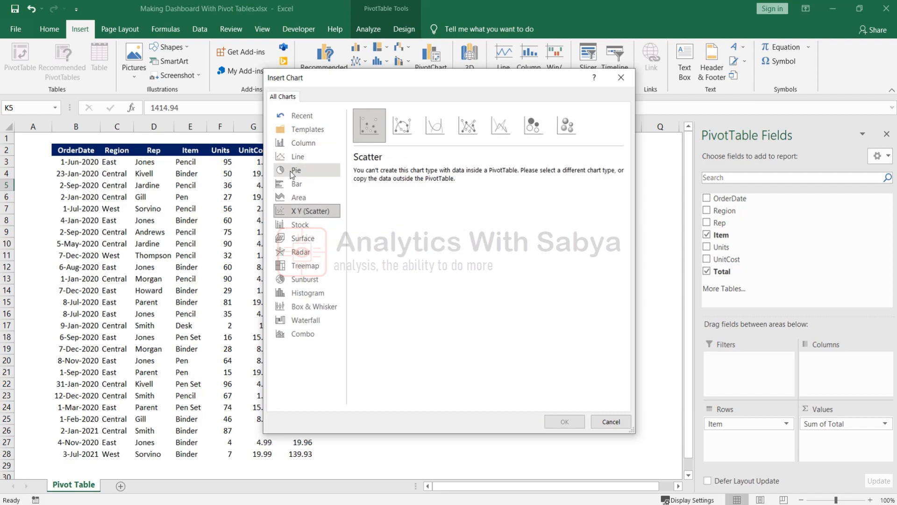
left_click(299, 145)
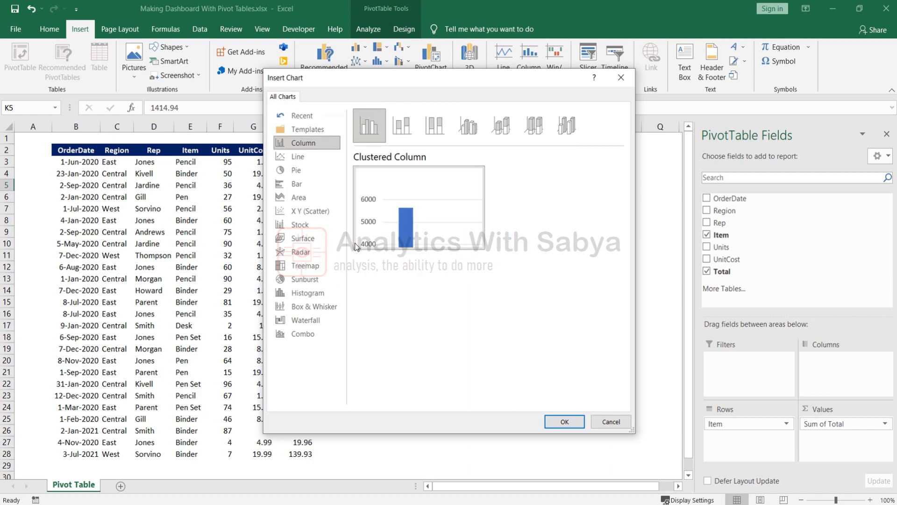
left_click(413, 126)
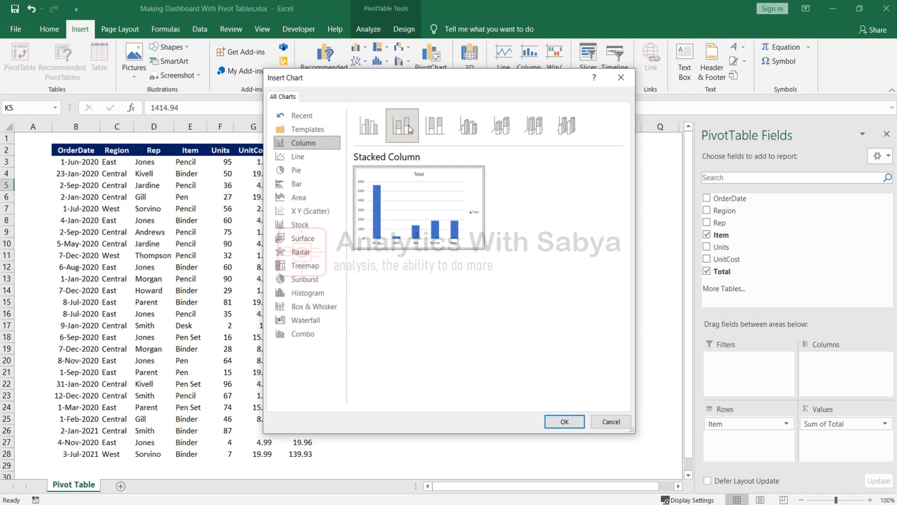
left_click(439, 130)
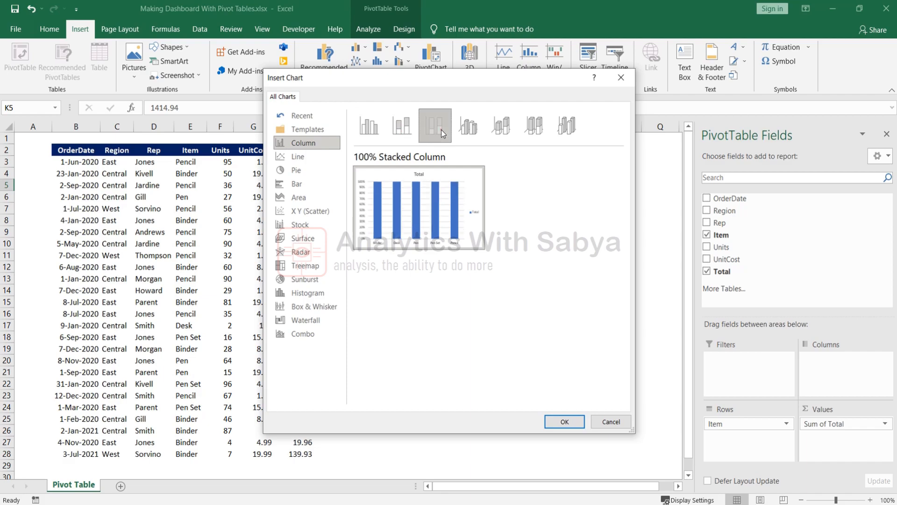
left_click(476, 130)
left_click(502, 127)
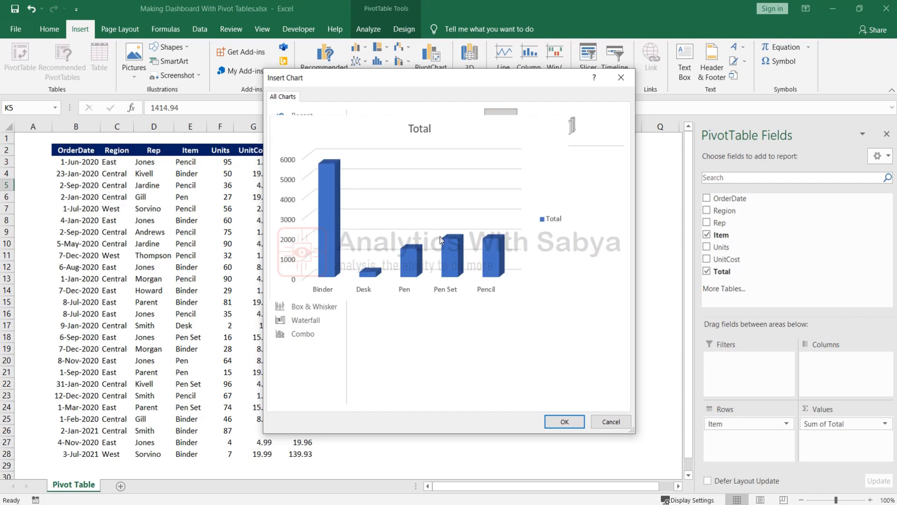
left_click(564, 422)
mouse_move(384, 240)
left_mouse_down()
mouse_move(508, 279)
mouse_move(533, 267)
mouse_move(528, 257)
left_mouse_up()
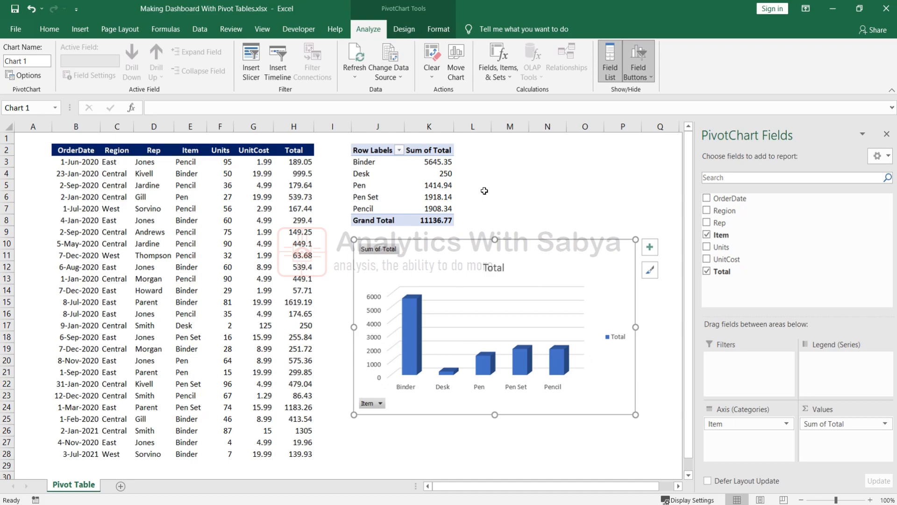
Filter the PivotChart's Item field to show only Binder and Desk.
left_click(541, 213)
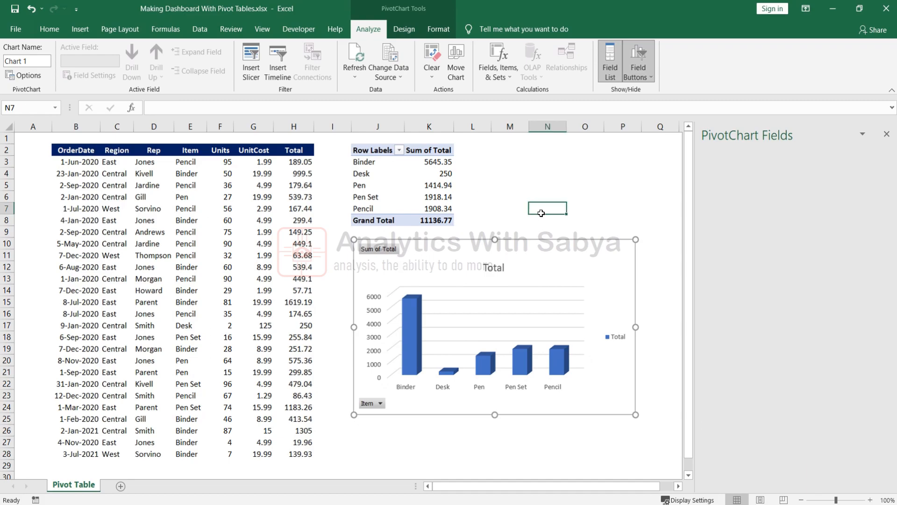
left_click(541, 259)
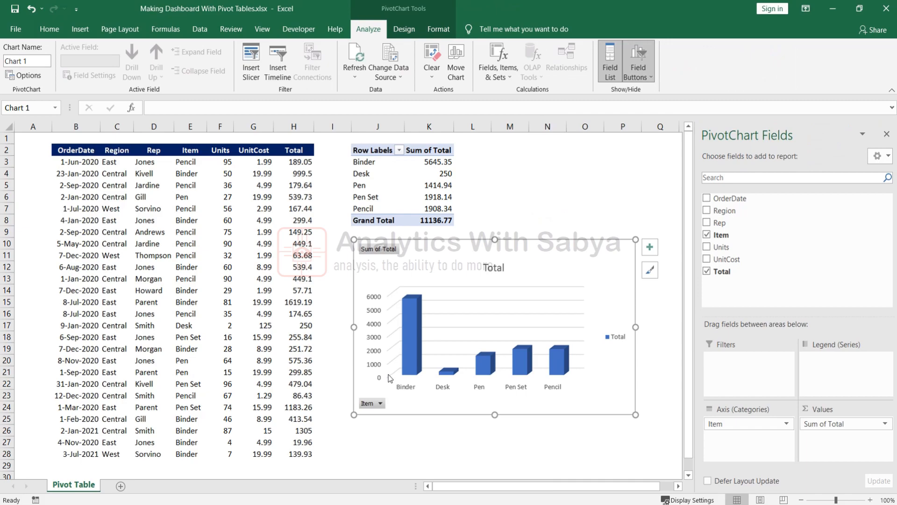
left_click(379, 403)
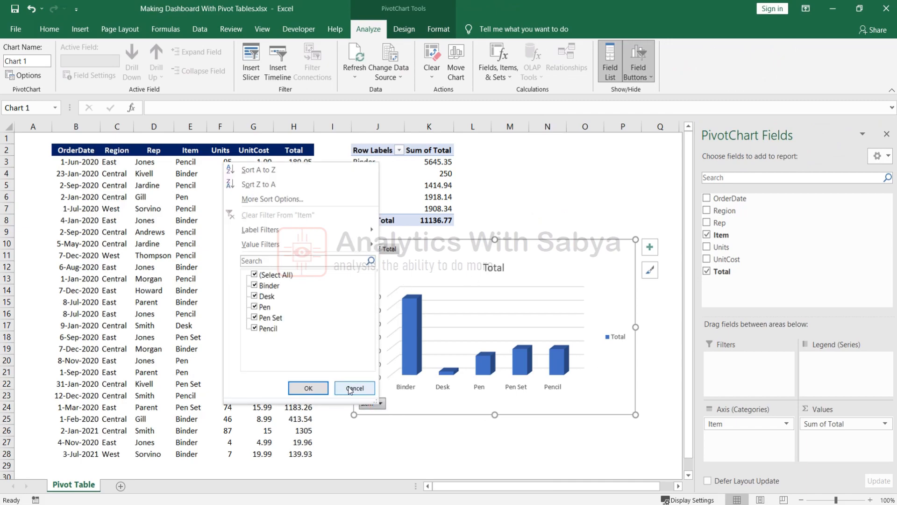
left_click(254, 274)
left_click(254, 286)
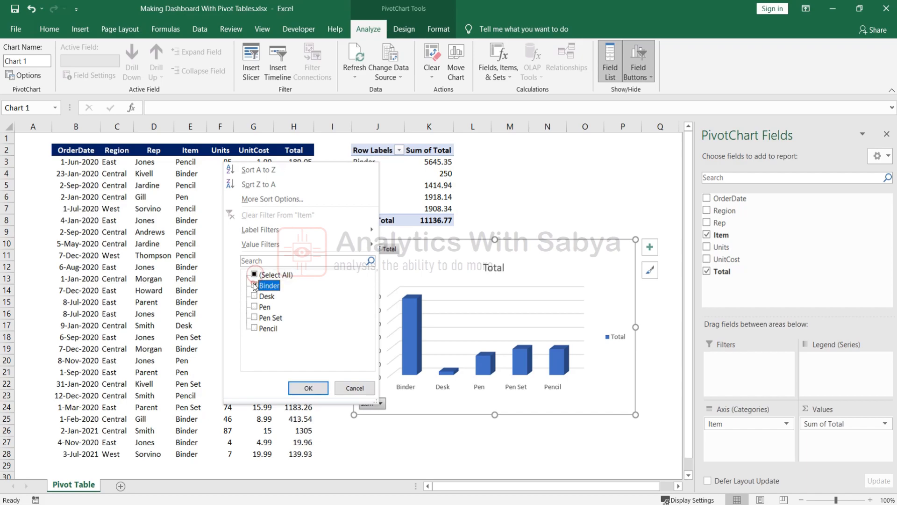
left_click(254, 274)
left_click(254, 274)
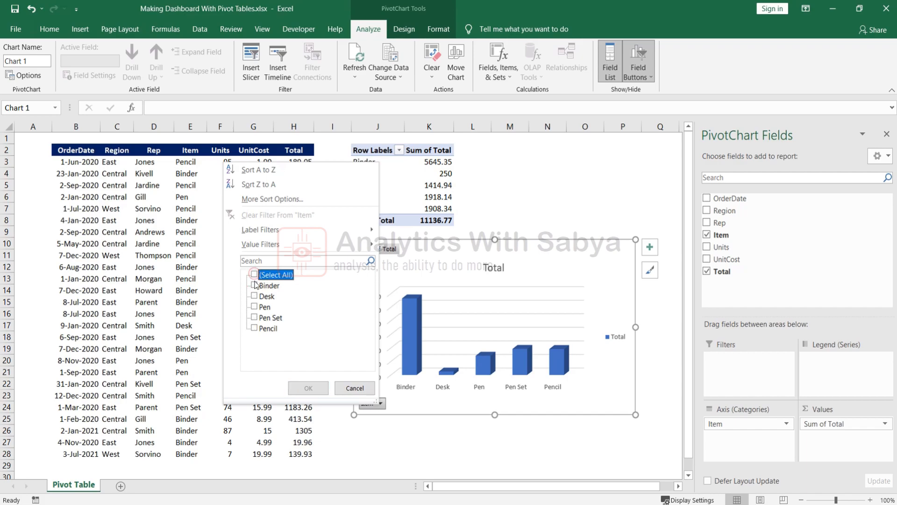
left_click(255, 285)
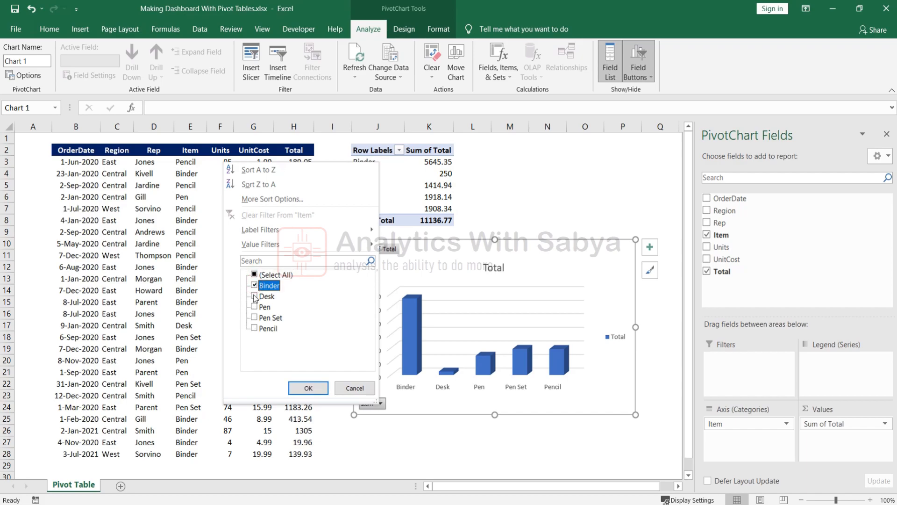
left_click(254, 296)
left_click(303, 386)
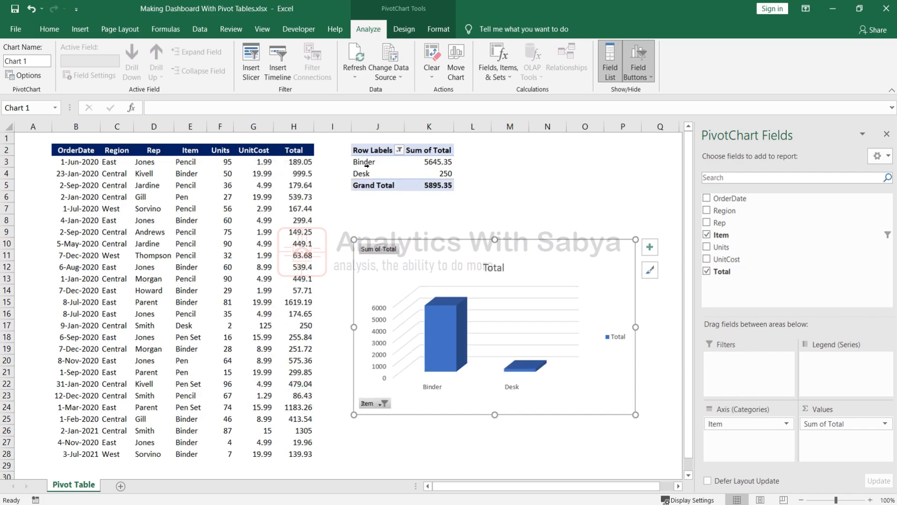
Restore all five items in the Item filter and select the Pen total cell.
mouse_move(416, 172)
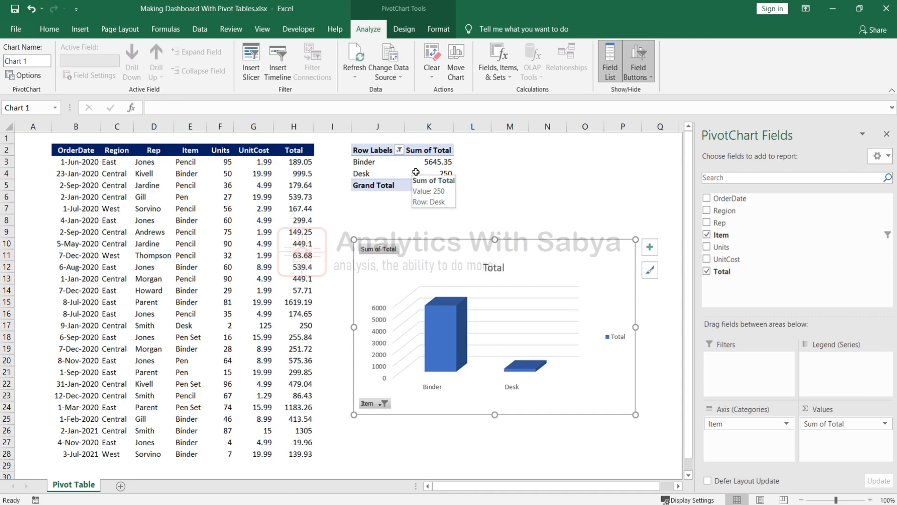
left_click(383, 404)
left_click(254, 277)
left_click(310, 388)
key("Escape")
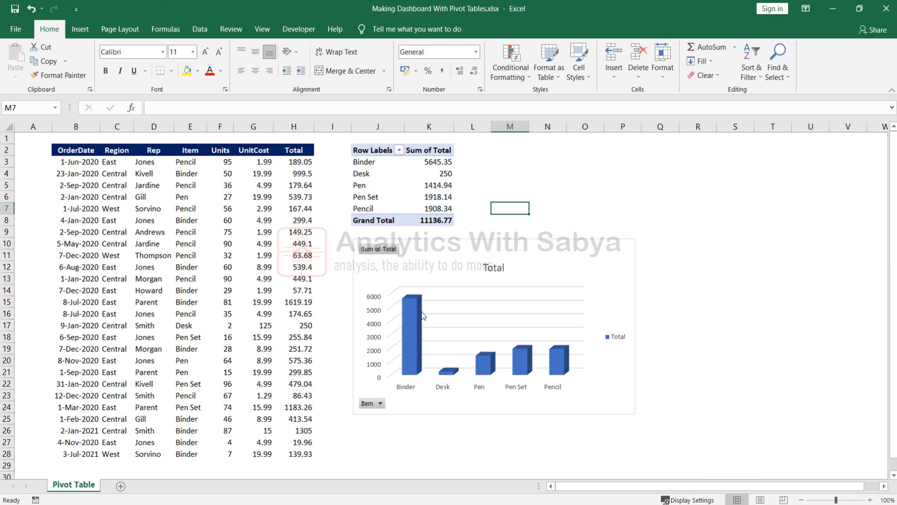
mouse_move(421, 312)
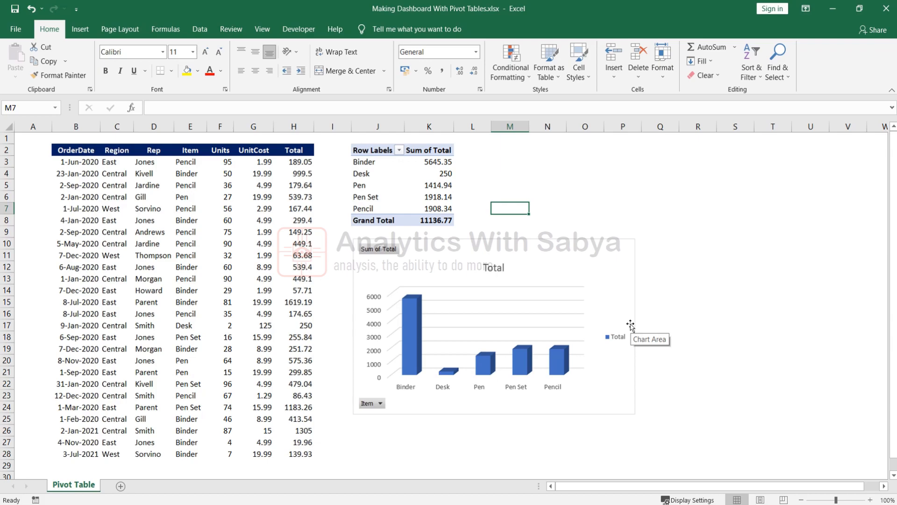
left_click(433, 187)
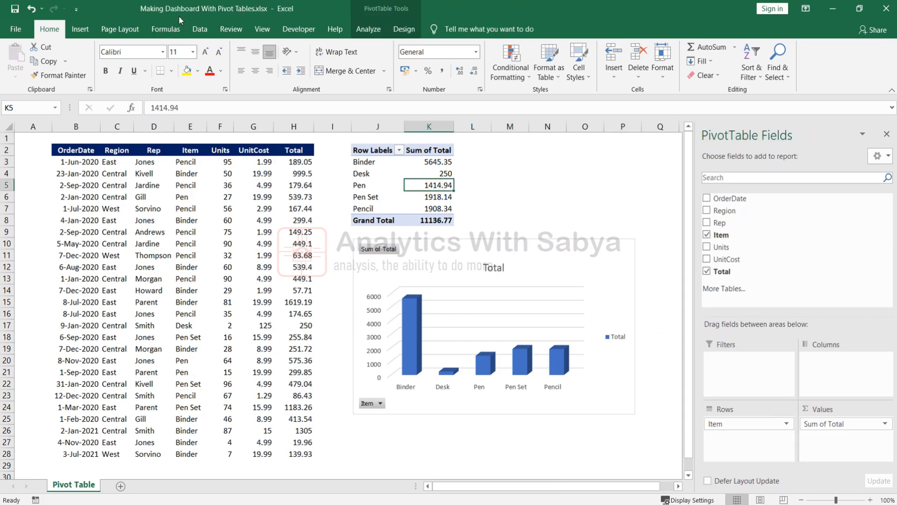
Sort the pivot items by Sum of Total from largest to smallest.
left_click(205, 29)
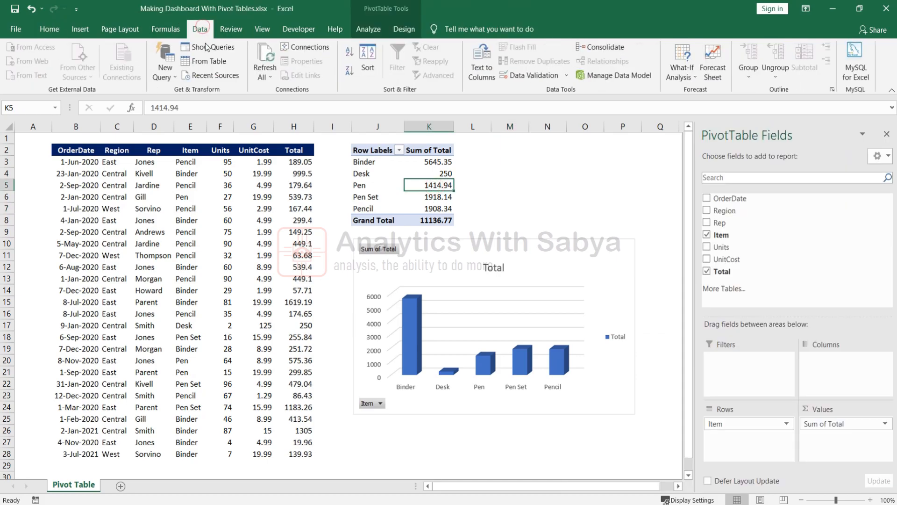
left_click(371, 59)
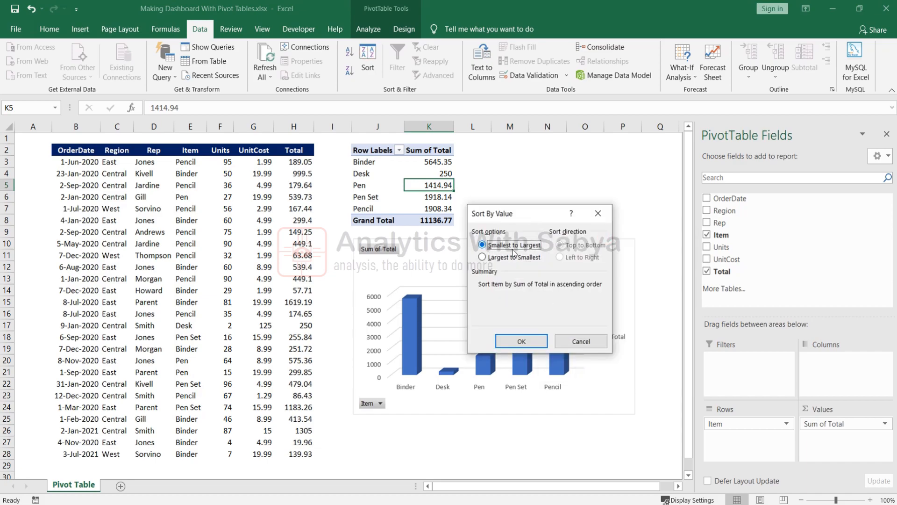
left_click(510, 257)
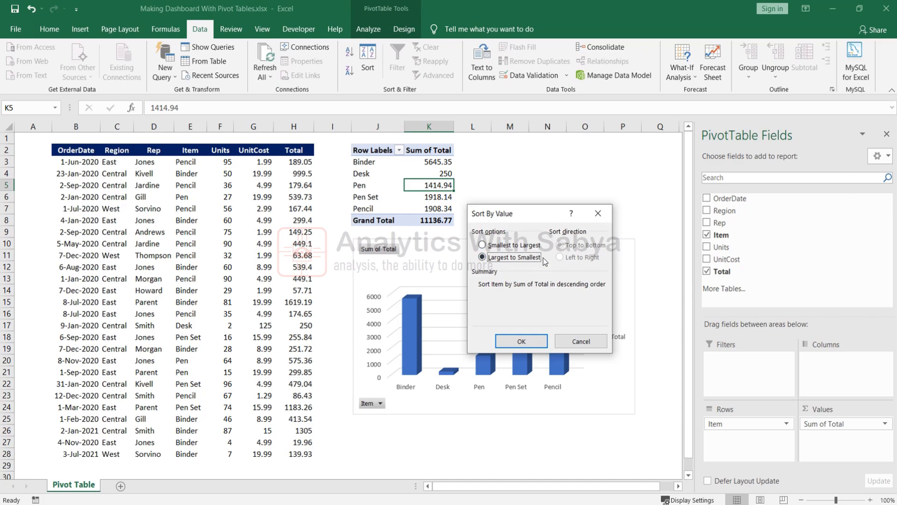
left_click(529, 341)
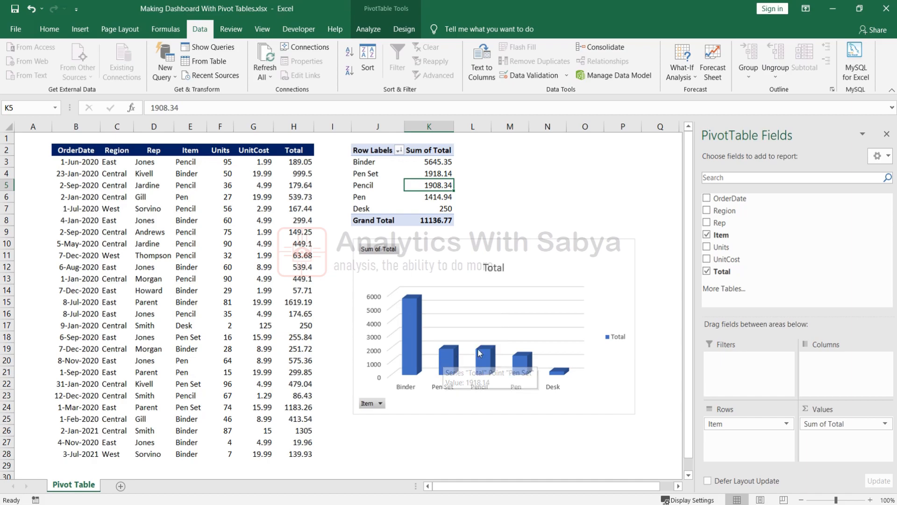
left_click(363, 185)
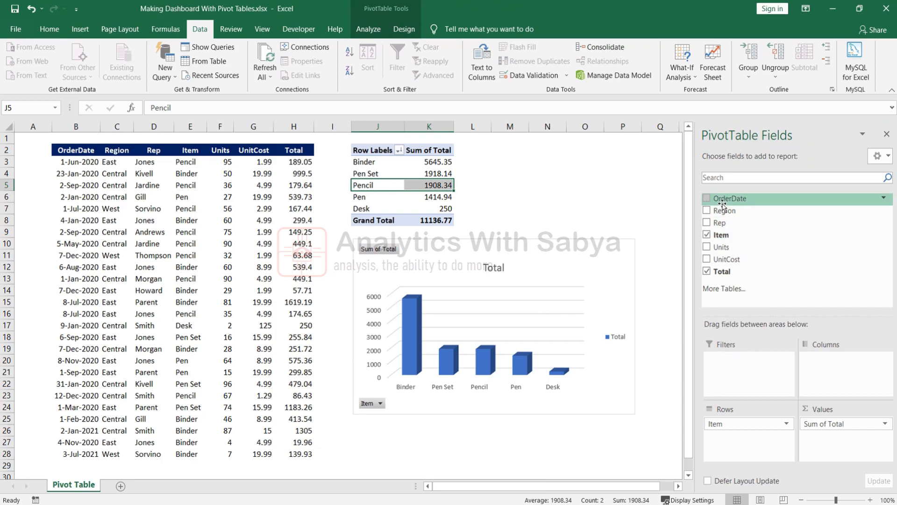
Add Region as a pivot filter and exclude Central using multiple-item selection.
left_click_drag(724, 210, 732, 365)
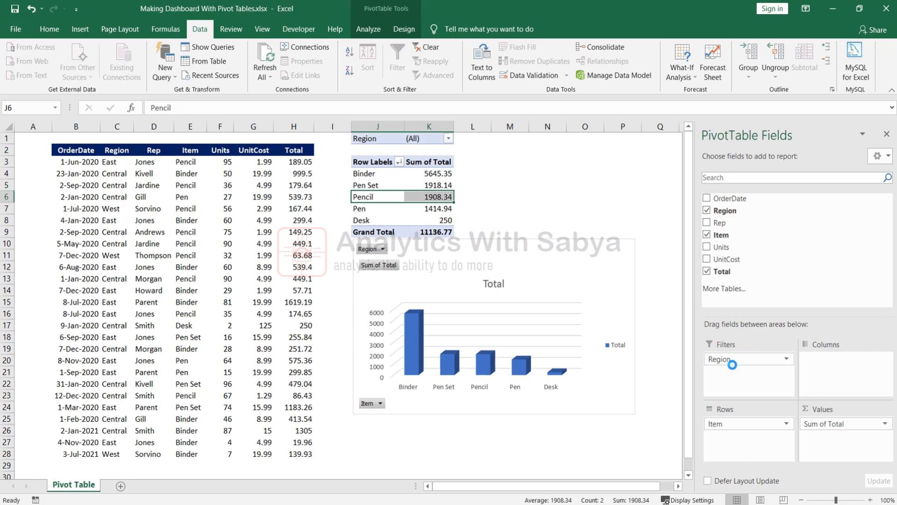
left_click(448, 139)
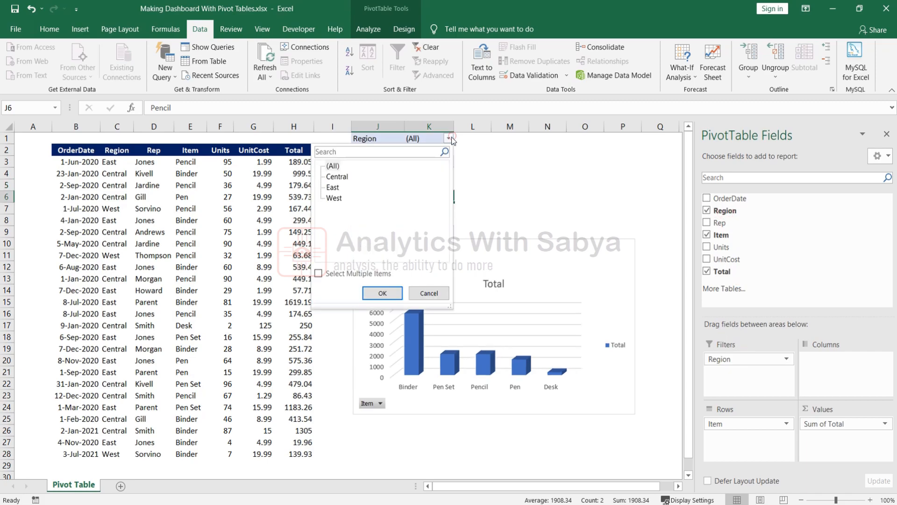
left_click(319, 275)
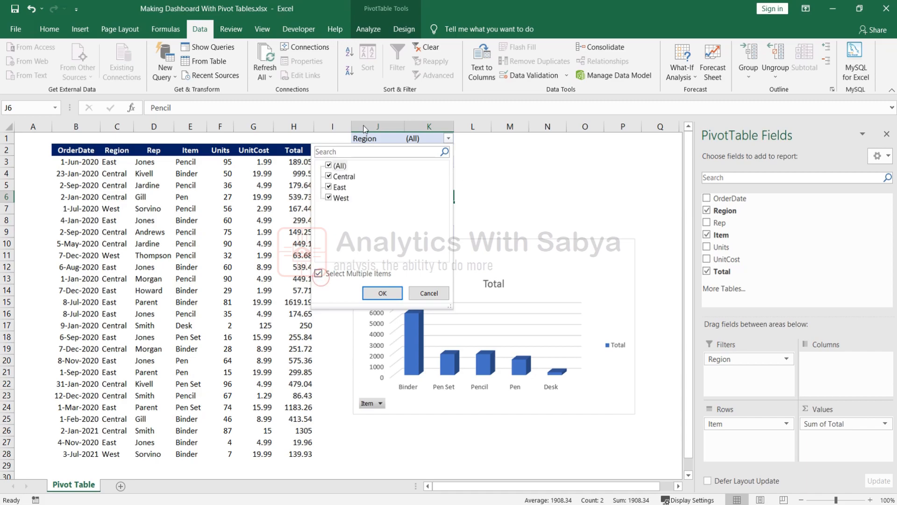
left_click(382, 293)
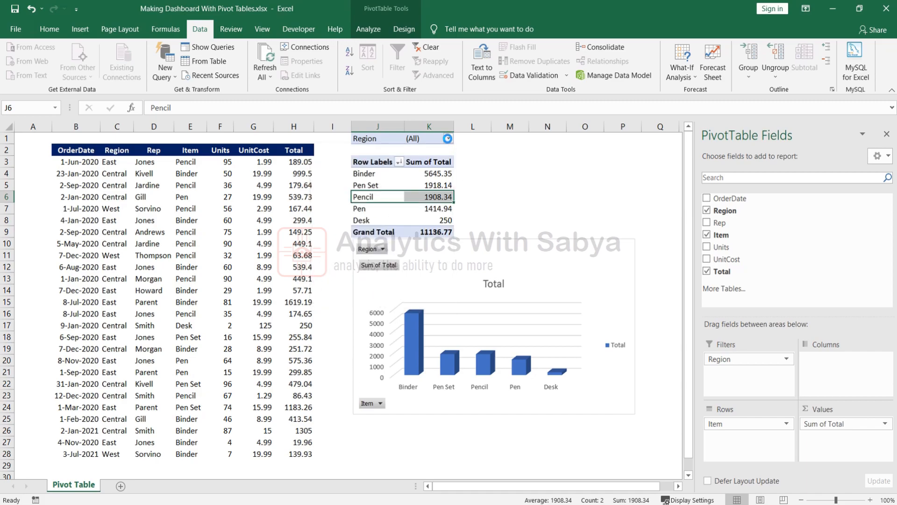
left_click(448, 138)
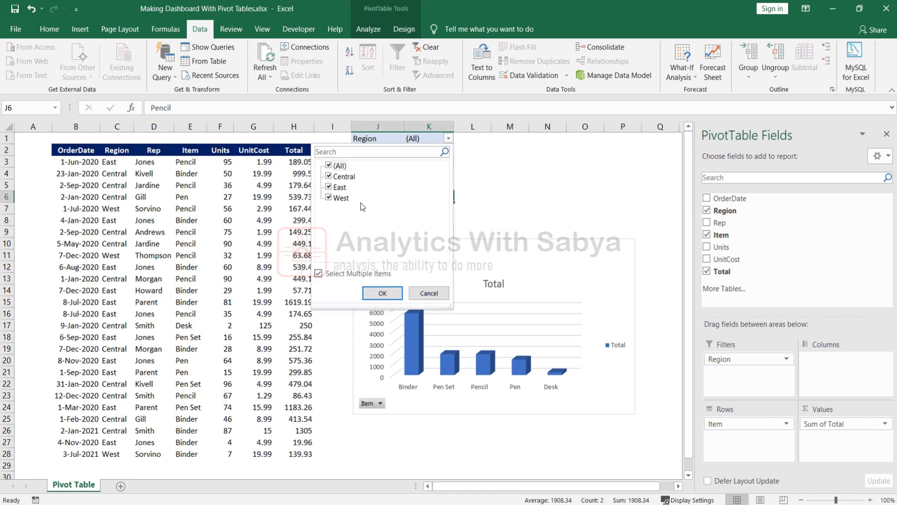
left_click(329, 177)
left_click(382, 293)
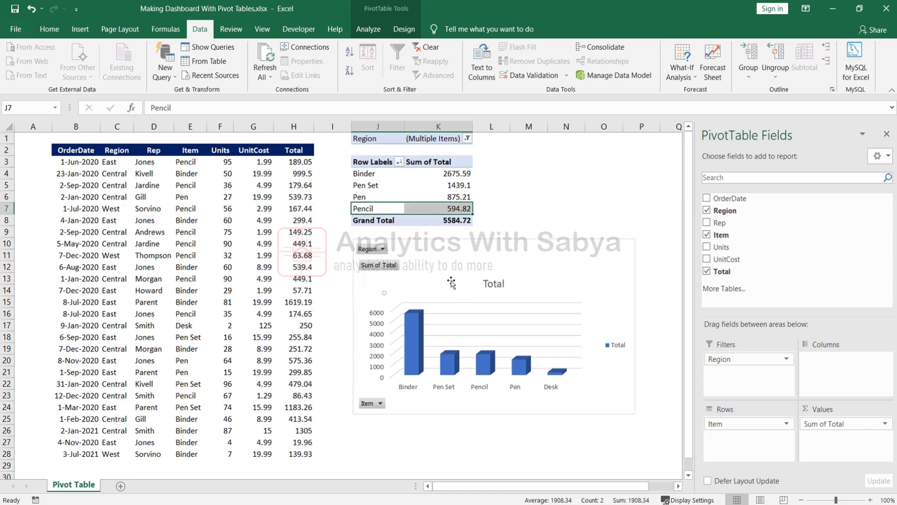
Re-include Central so all regions show, and nudge the PivotChart slightly down.
left_click(528, 161)
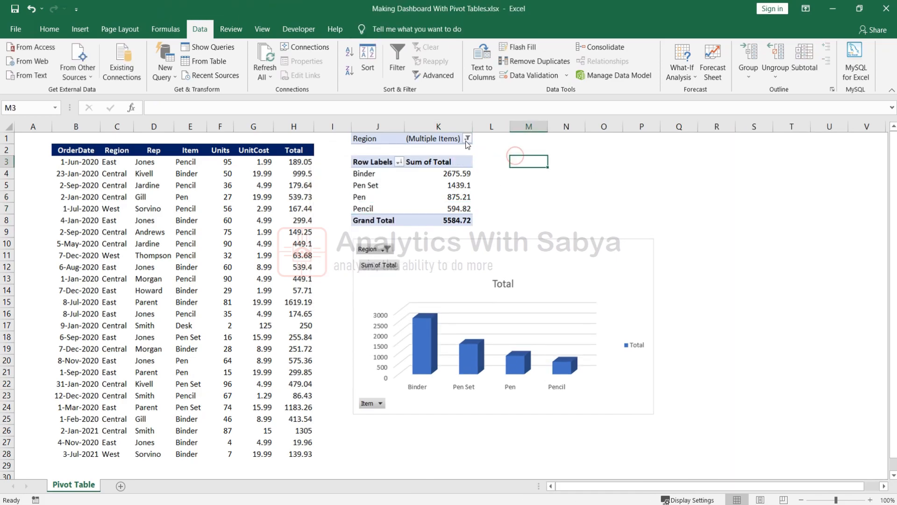
left_click(467, 138)
left_click(347, 176)
left_click(401, 292)
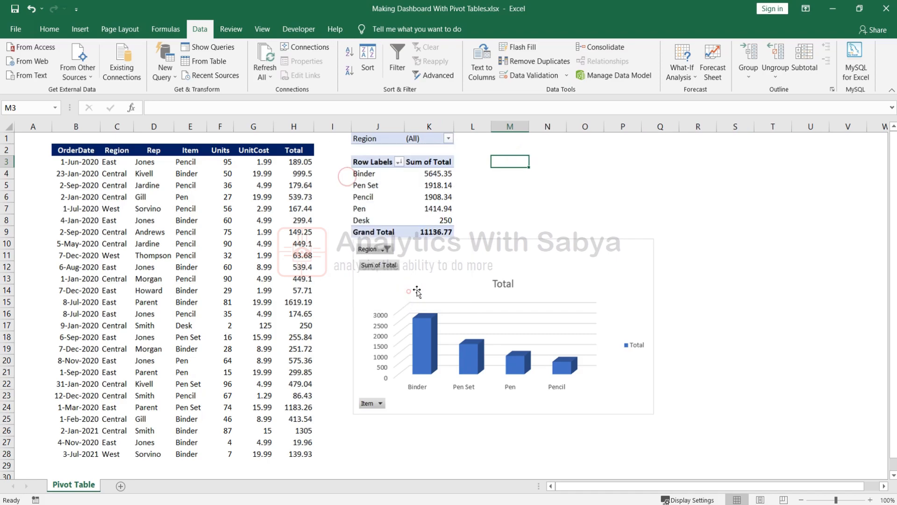
left_click(540, 191)
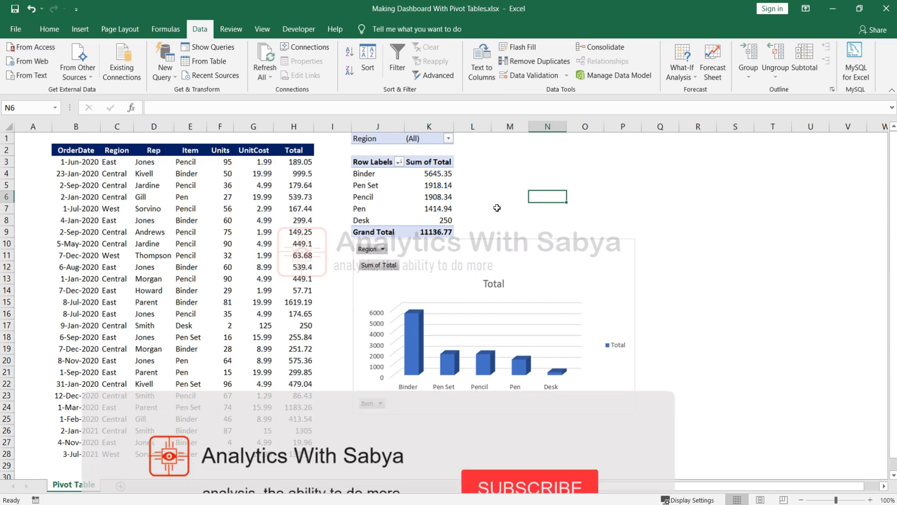
left_click_drag(470, 254, 466, 279)
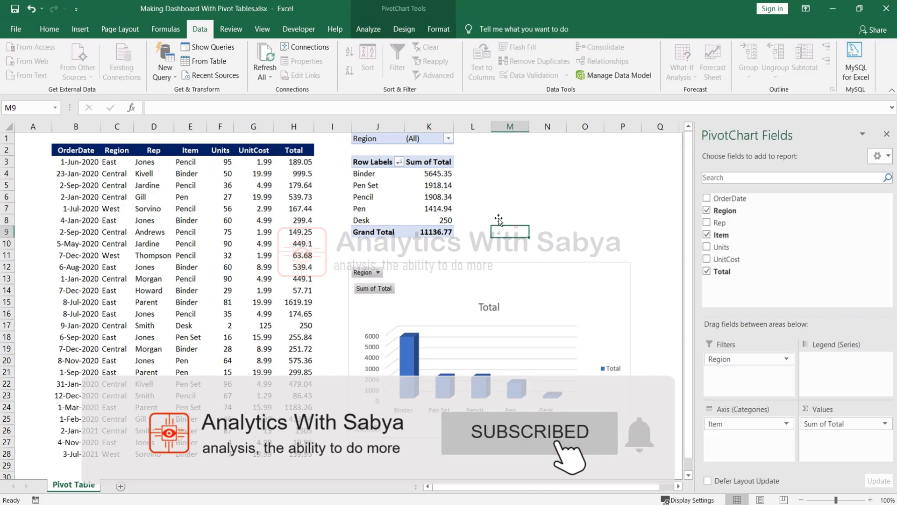
left_click(429, 197)
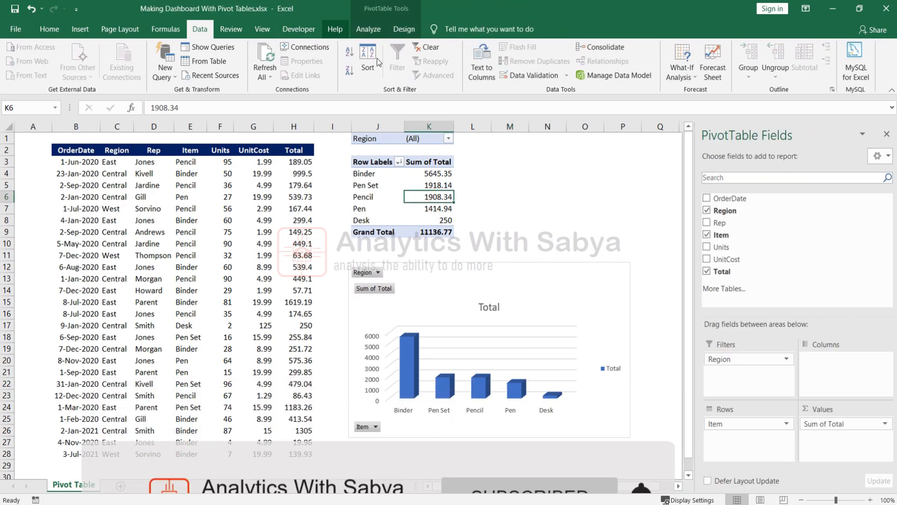
left_click(79, 33)
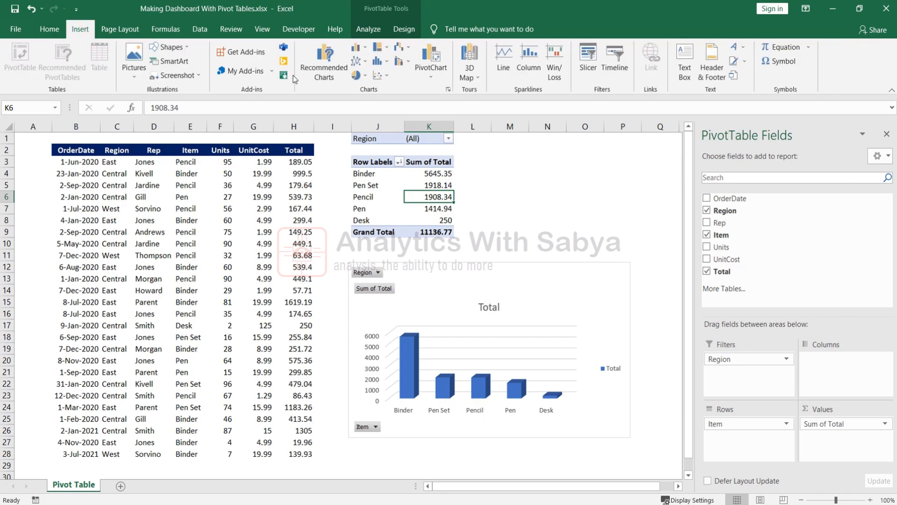
Insert slicers for the Region, Rep and Item fields of the pivot table.
left_click(590, 59)
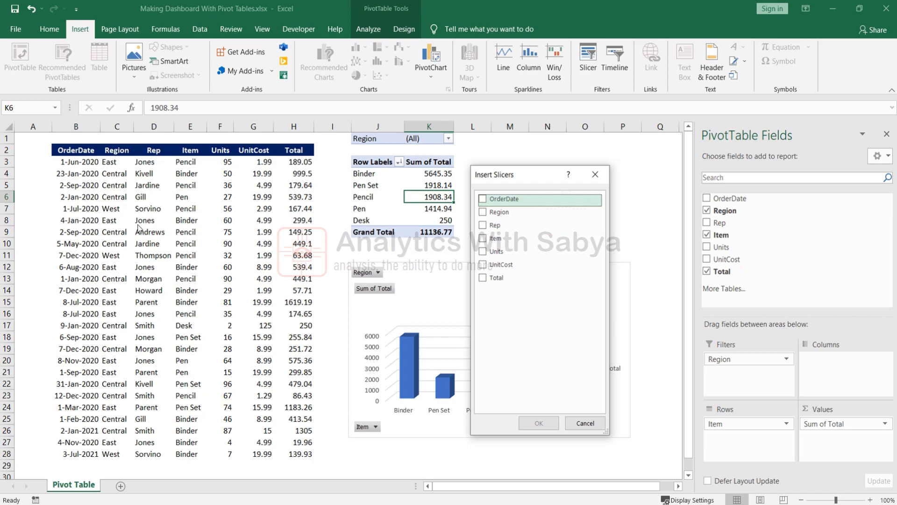
left_click(483, 214)
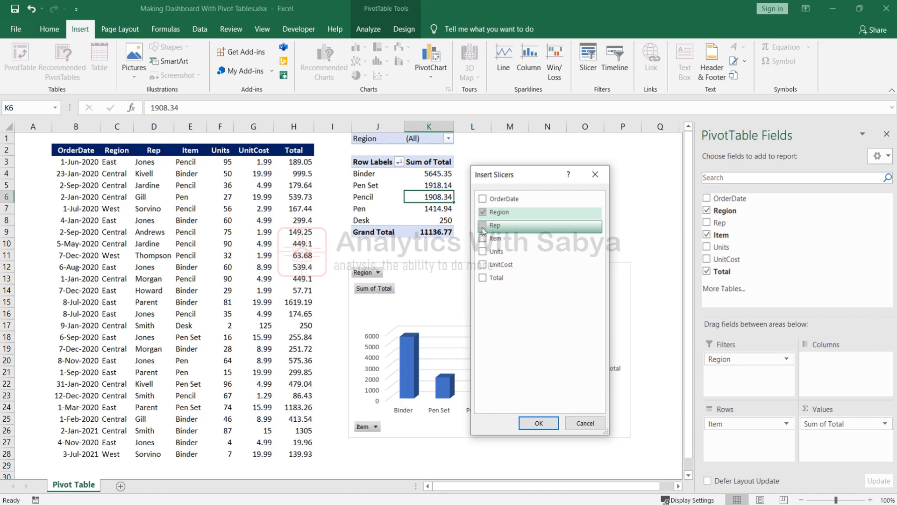
left_click(482, 226)
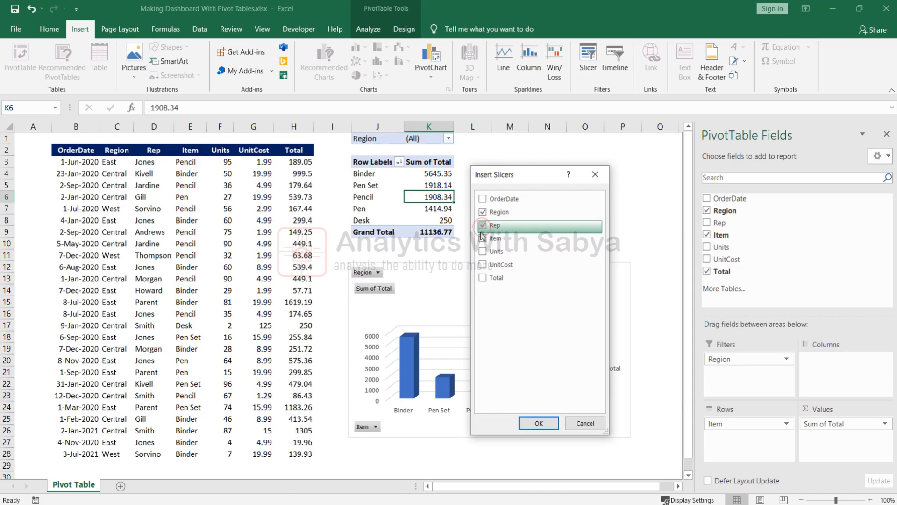
left_click(482, 239)
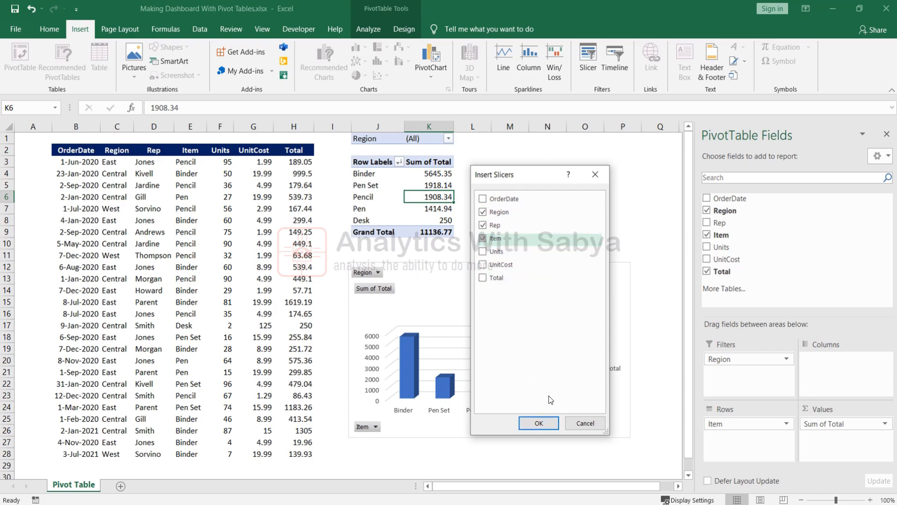
left_click(538, 422)
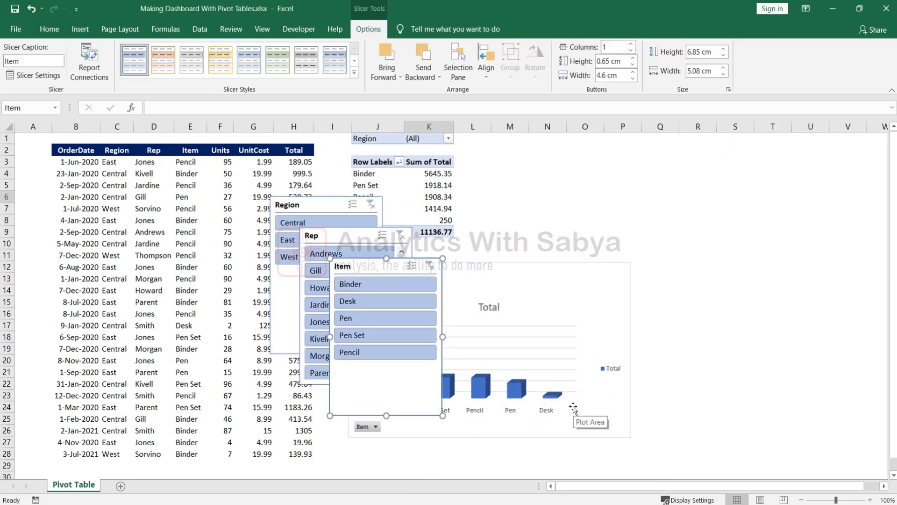
Arrange the Item, Rep and Region slicers around the chart and shorten Region and Item.
left_click_drag(340, 266, 707, 166)
left_click_drag(326, 238, 691, 323)
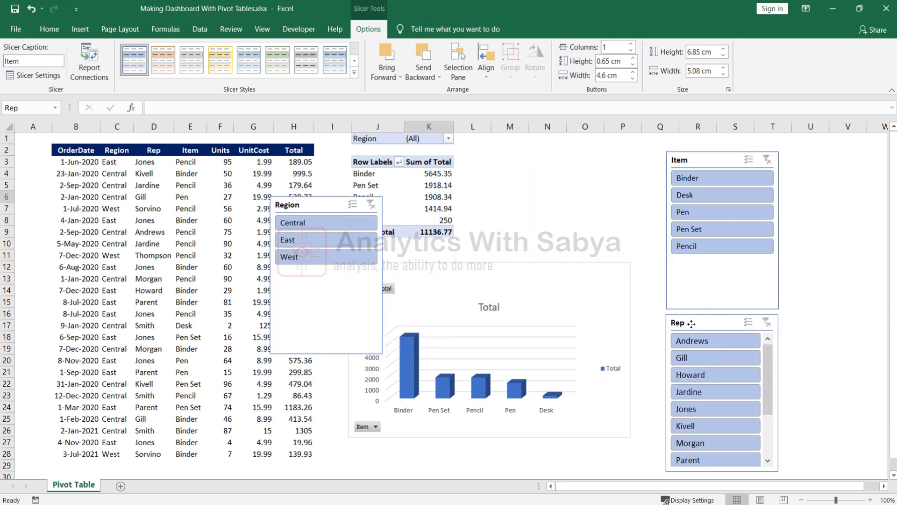
left_click_drag(309, 205, 513, 149)
left_click_drag(530, 298, 528, 250)
left_click(724, 271)
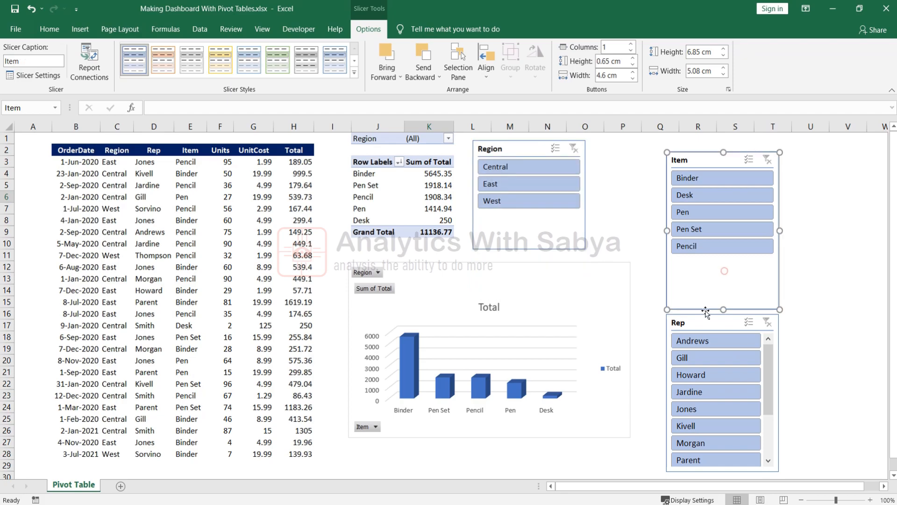
left_click_drag(723, 309, 720, 262)
left_click(820, 258)
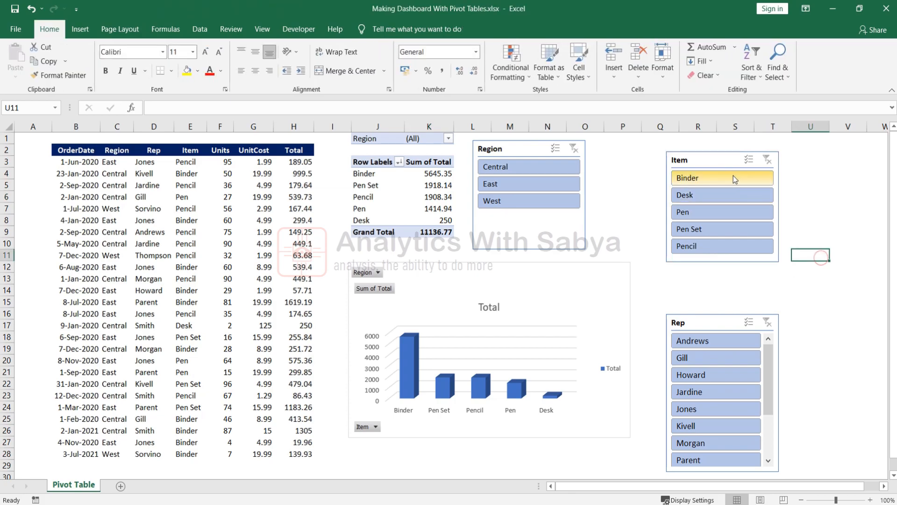
left_click_drag(713, 164, 639, 152)
Move the Rep slicer up beside Item and resize it to show all eleven reps.
left_click(531, 245)
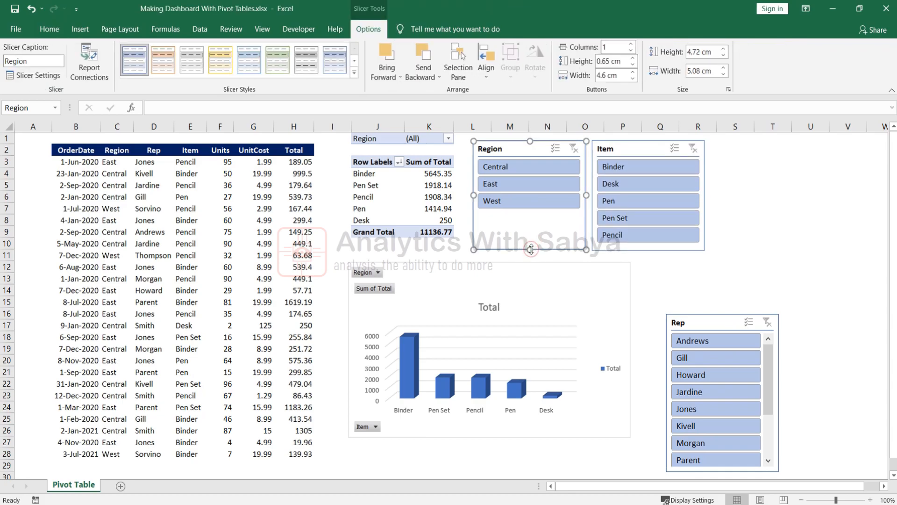
left_click(689, 266)
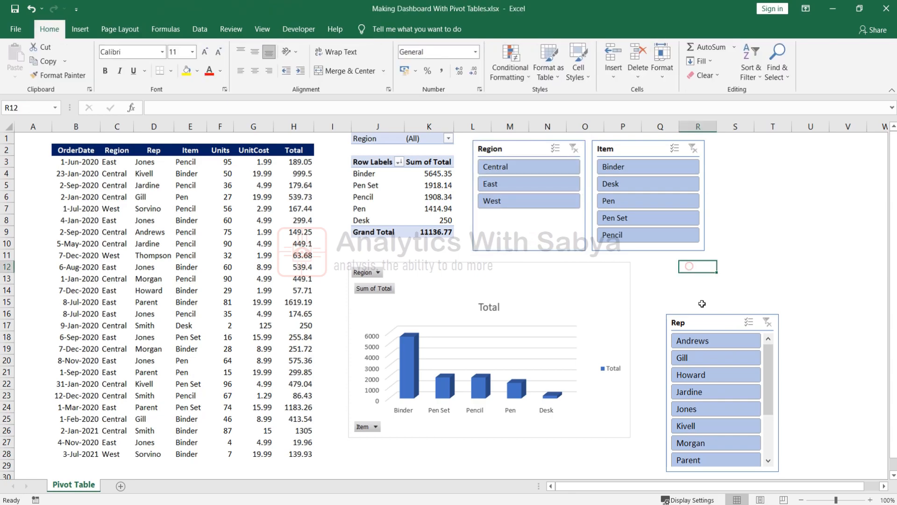
left_click_drag(699, 324, 680, 276)
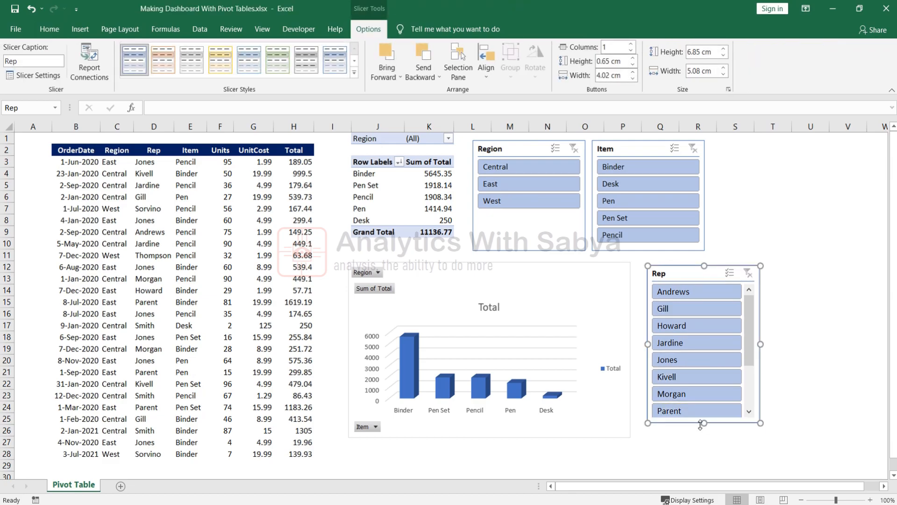
left_click_drag(701, 424, 697, 469)
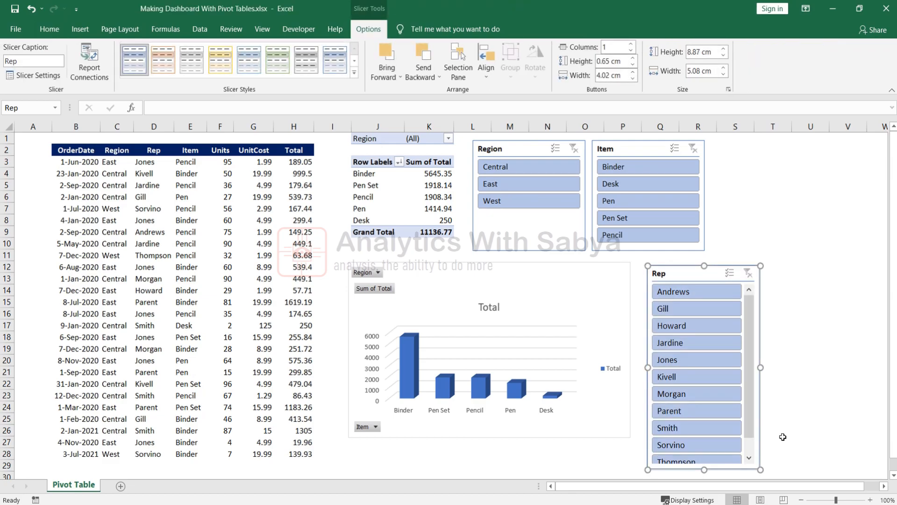
left_click_drag(704, 266, 775, 156)
left_click(815, 253)
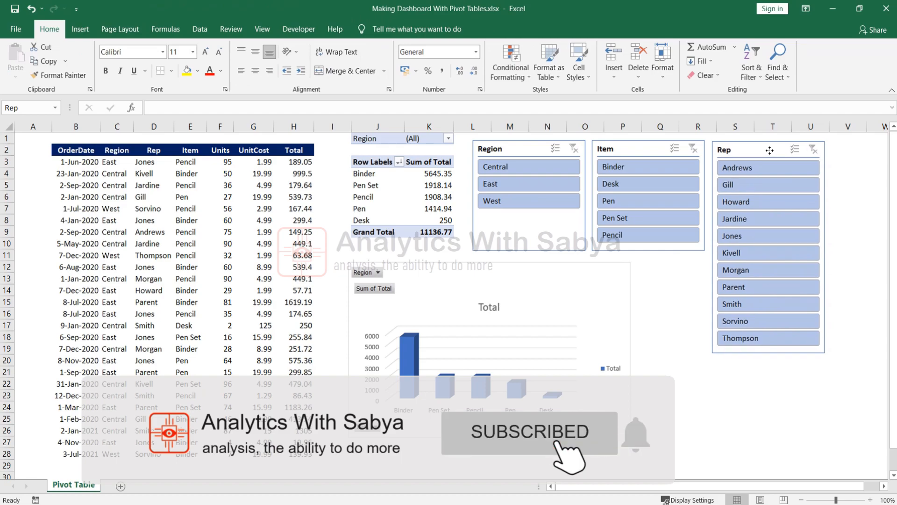
mouse_move(766, 354)
left_mouse_down()
mouse_move(766, 389)
mouse_move(766, 355)
left_mouse_up()
left_click(840, 333)
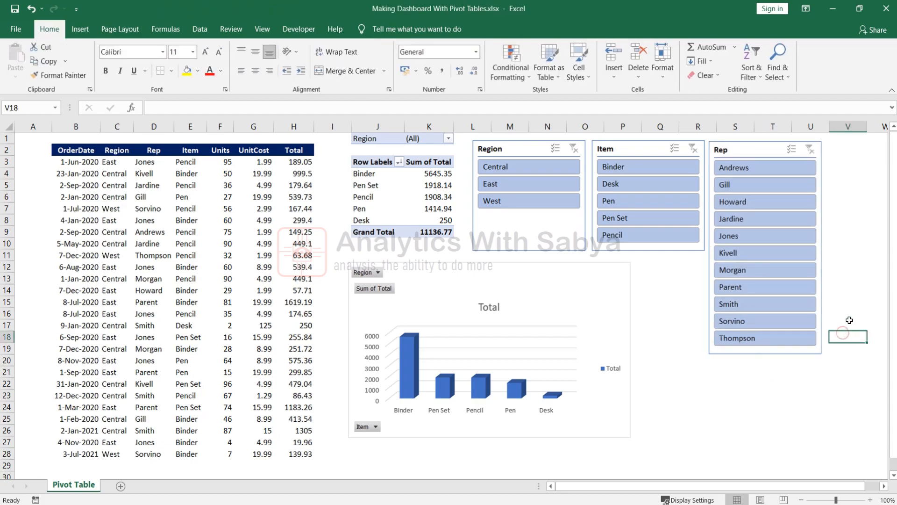
left_click(528, 280)
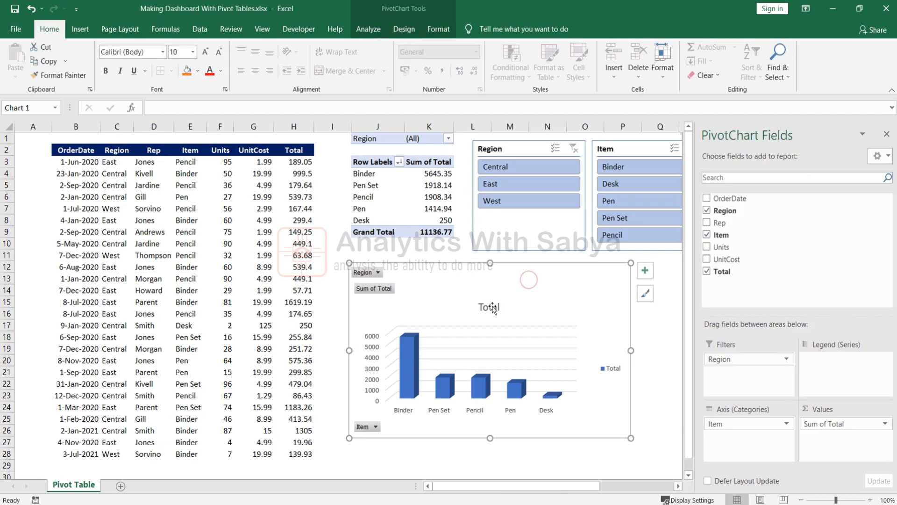
Delete the chart's 'Total' title and its legend, then shift the chart right under the slicers.
left_click_drag(591, 486, 602, 486)
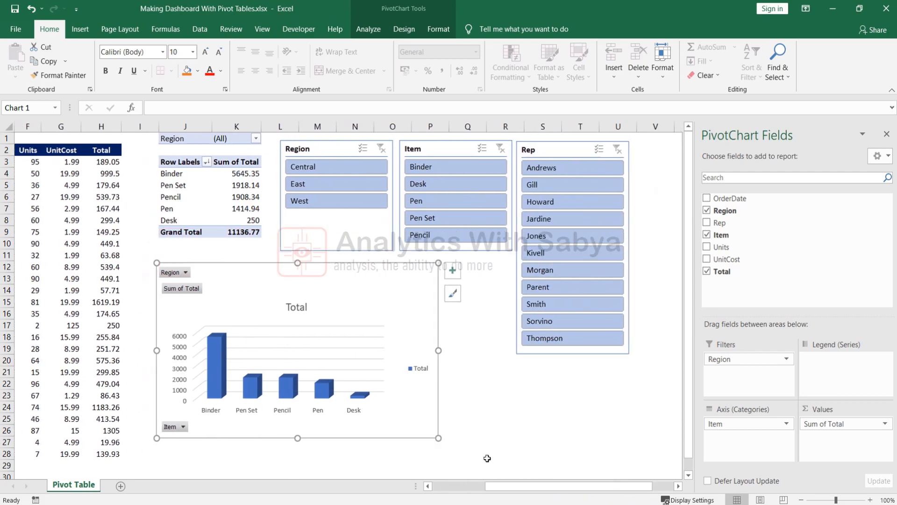
left_click(297, 307)
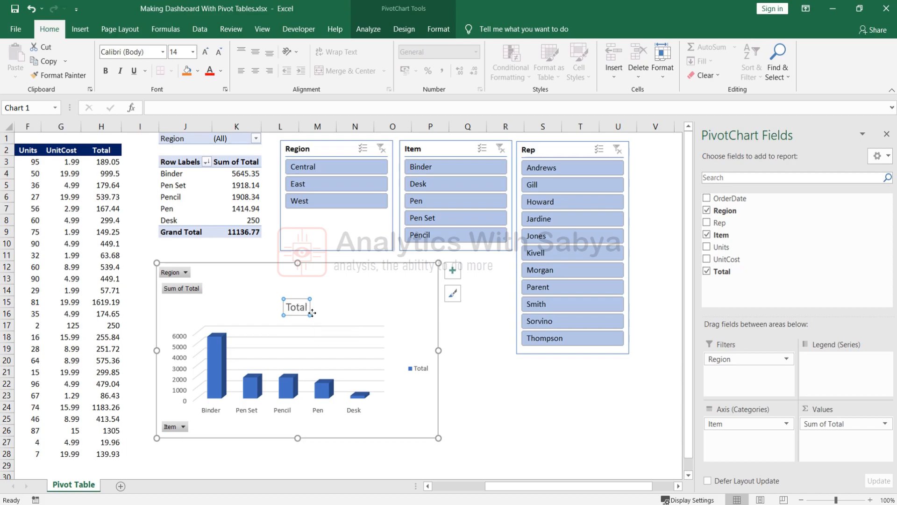
key("Delete")
left_click(414, 359)
key("Delete")
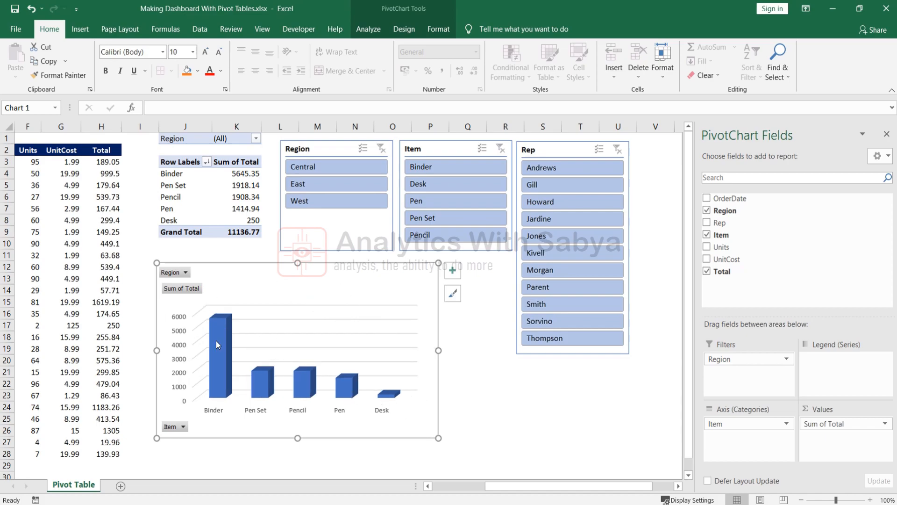
left_click_drag(404, 284, 477, 279)
left_click(571, 372)
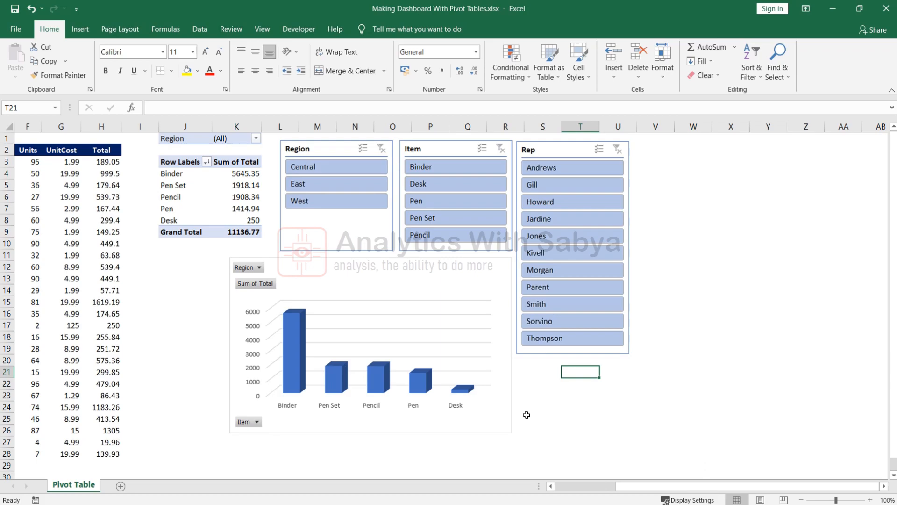
Filter the Region slicer to Central, then East, then West, leaving Pencil 231.12 and Binder 139.93.
left_click(564, 407)
left_click(320, 169)
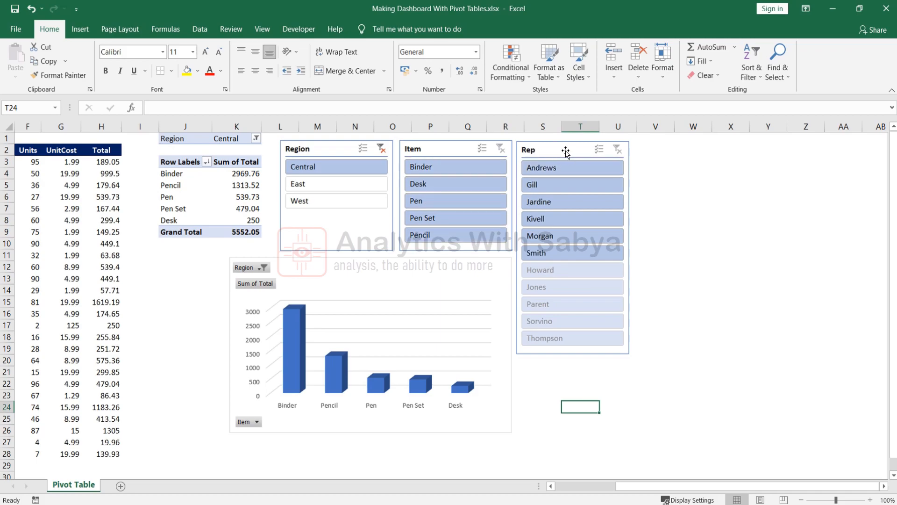
left_click_drag(566, 151, 566, 149)
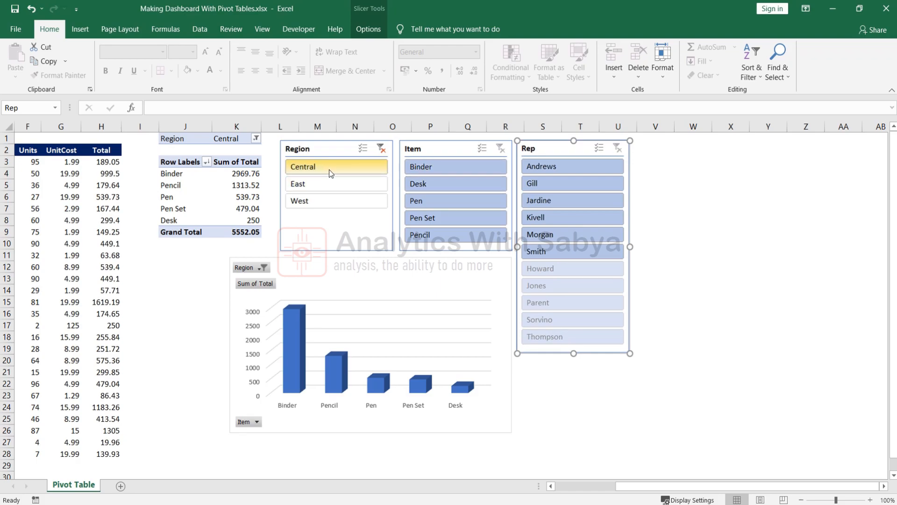
left_click(312, 184)
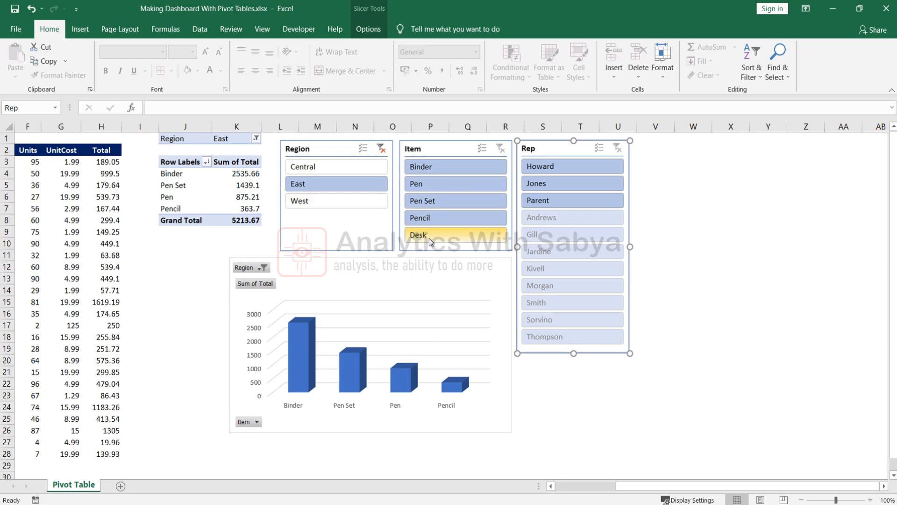
left_click_drag(631, 486, 575, 486)
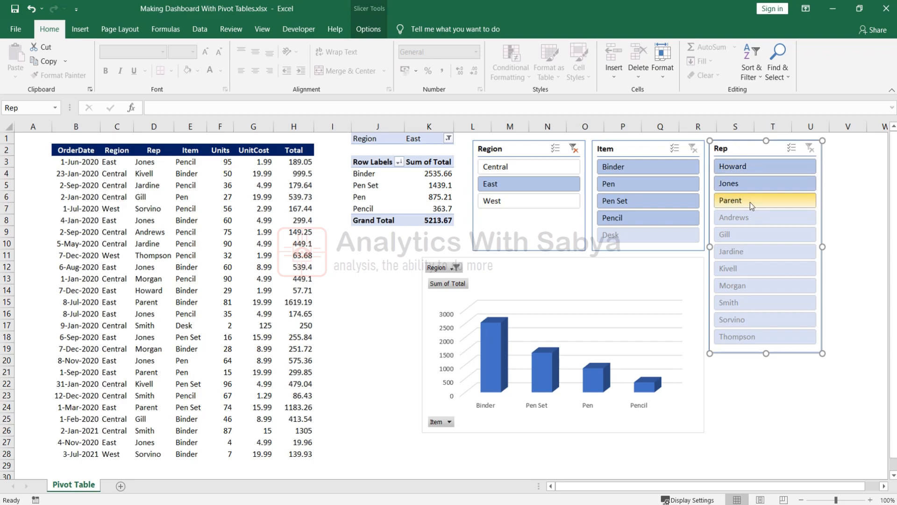
left_click(512, 201)
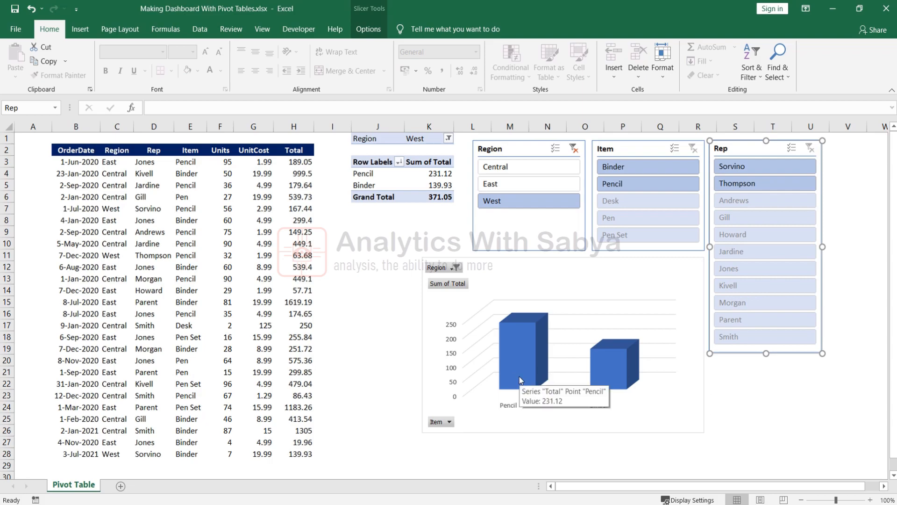
mouse_move(626, 377)
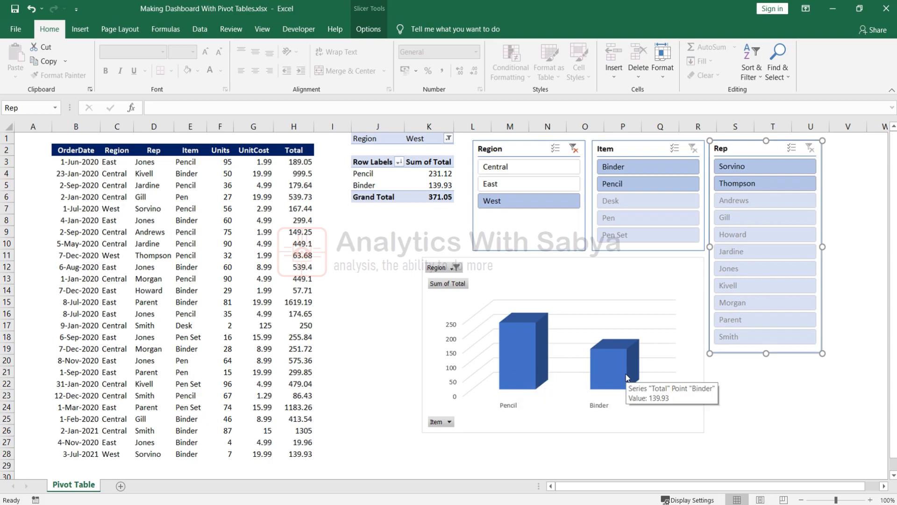
mouse_move(434, 199)
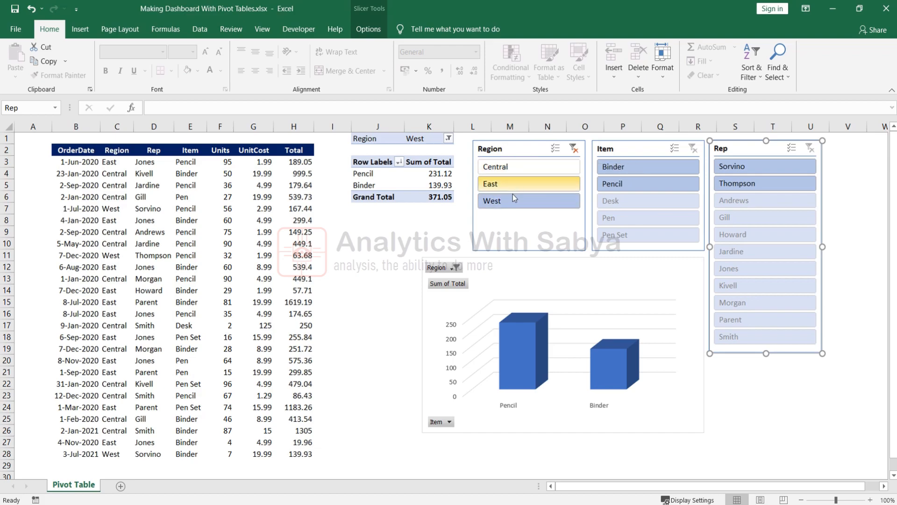
Clear the Region filter, show Binder, Desk, Pen, Pen Set and Pencil in turn, then clear the Item filter.
left_click(574, 148)
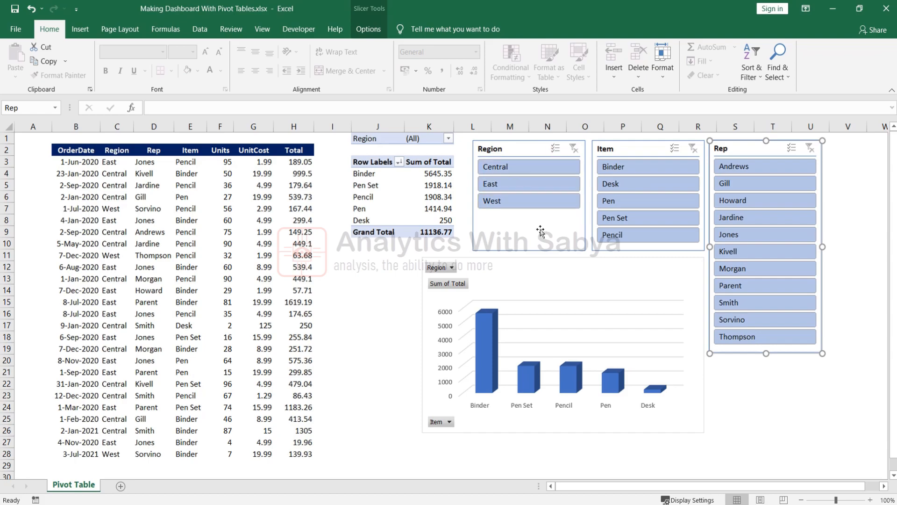
left_click(641, 167)
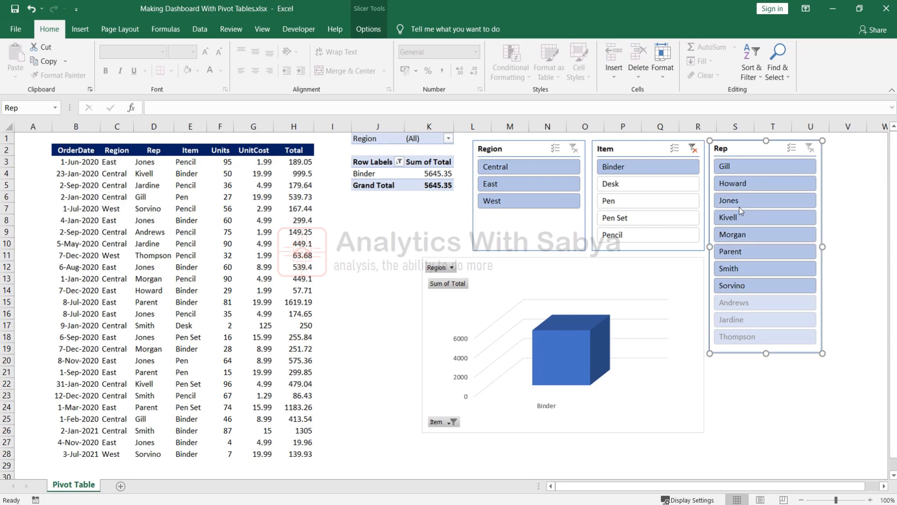
left_click(659, 185)
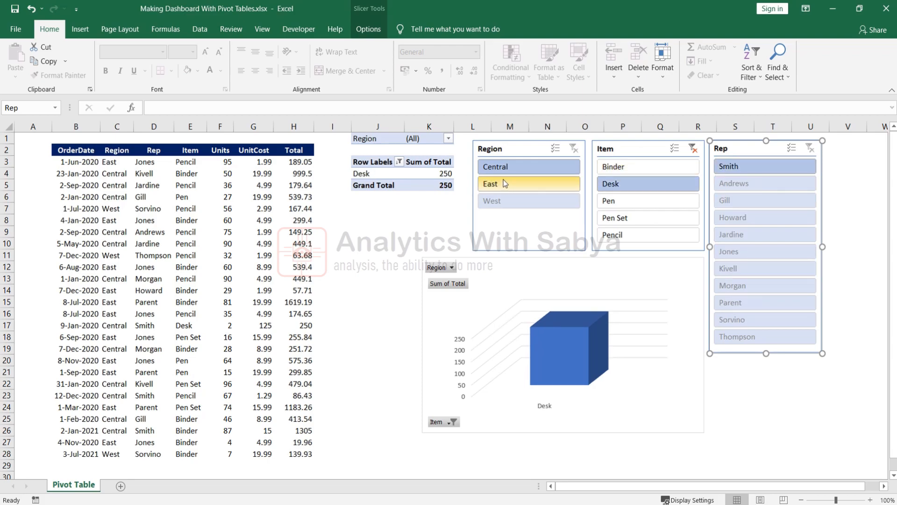
left_click(650, 200)
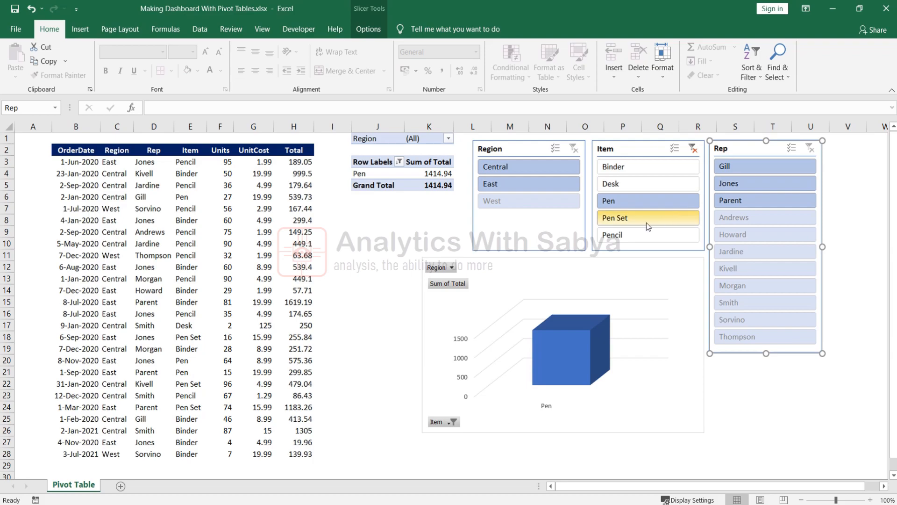
left_click(628, 220)
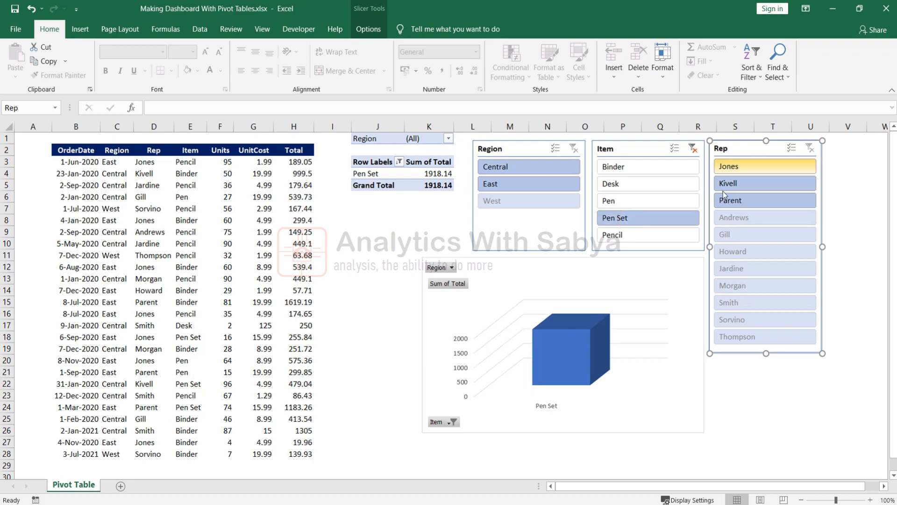
left_click(626, 236)
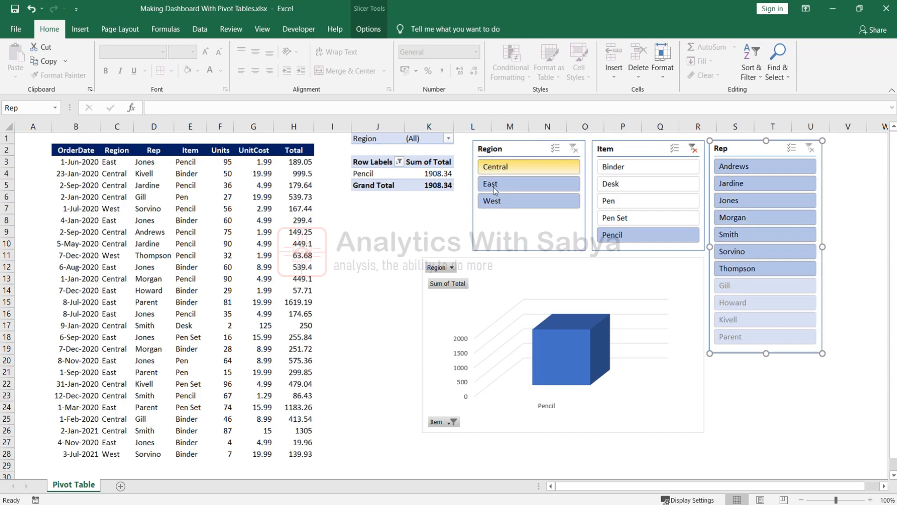
left_click(694, 148)
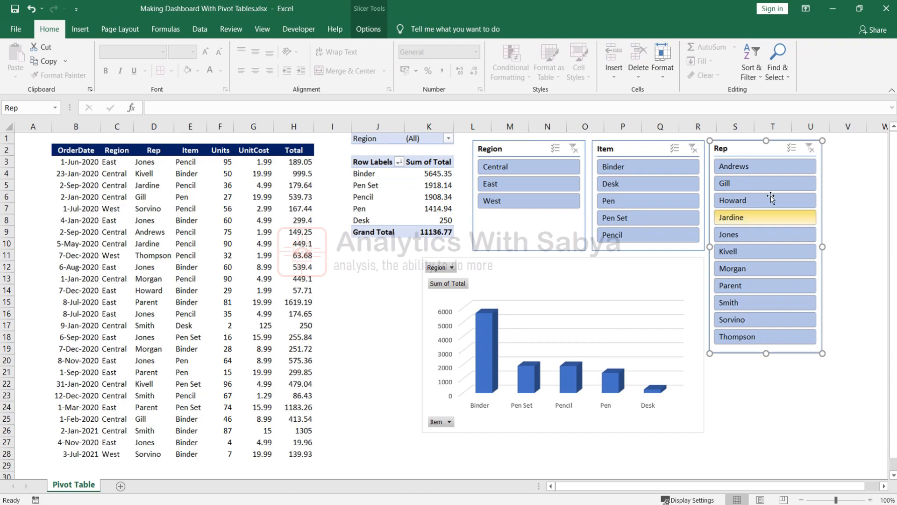
Filter the dashboard to each of four reps in turn, then clear the Rep filter.
left_click(756, 170)
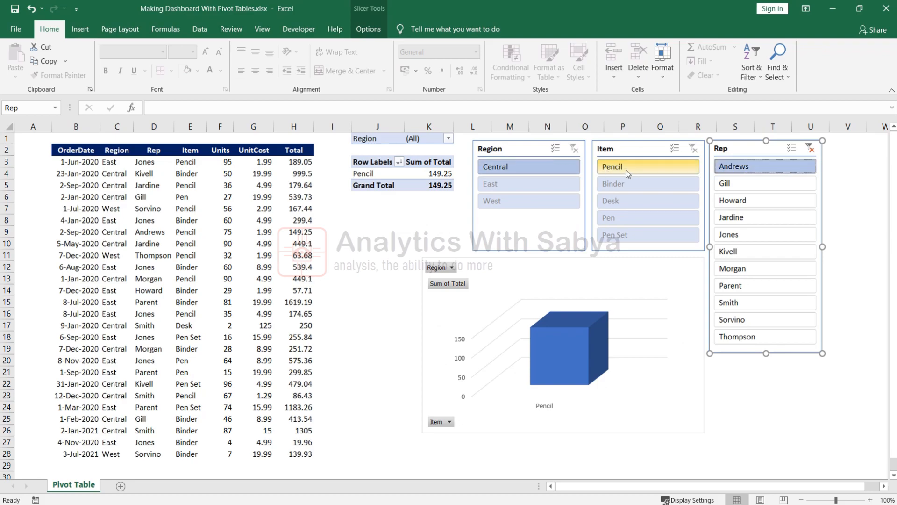
left_click(743, 184)
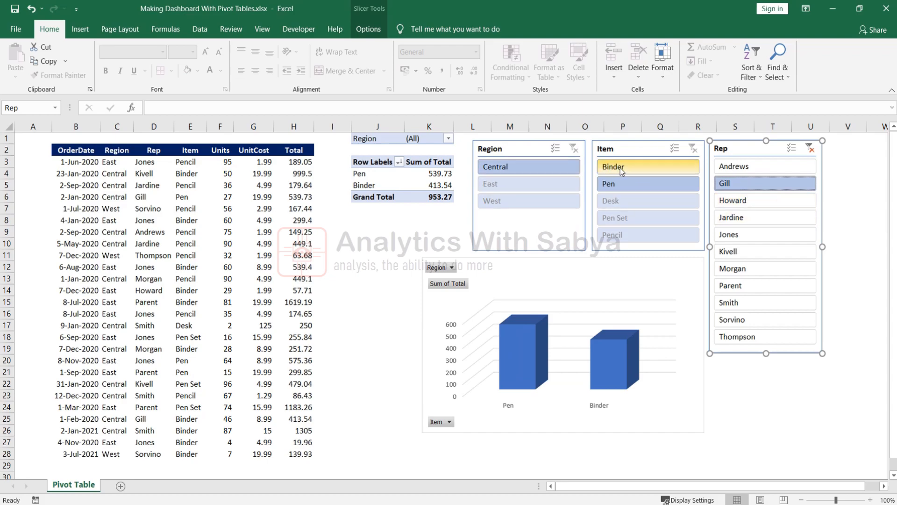
left_click(743, 200)
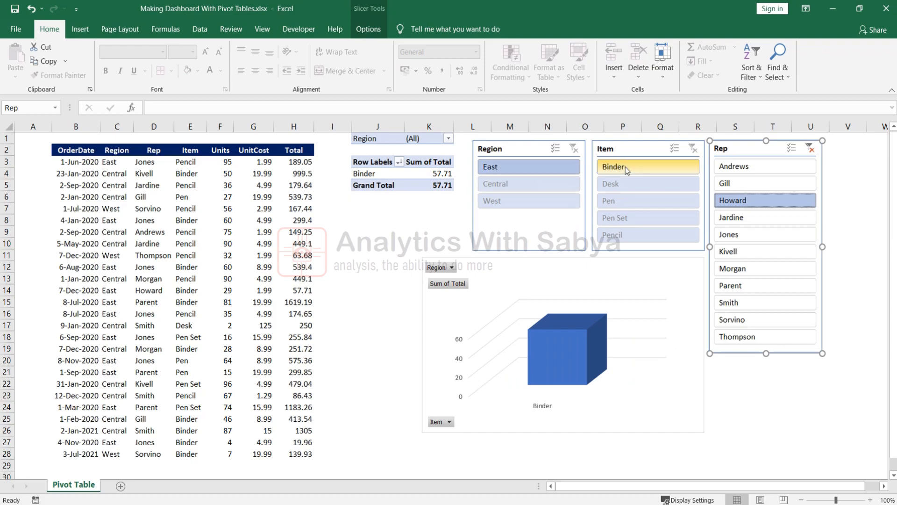
left_click(754, 220)
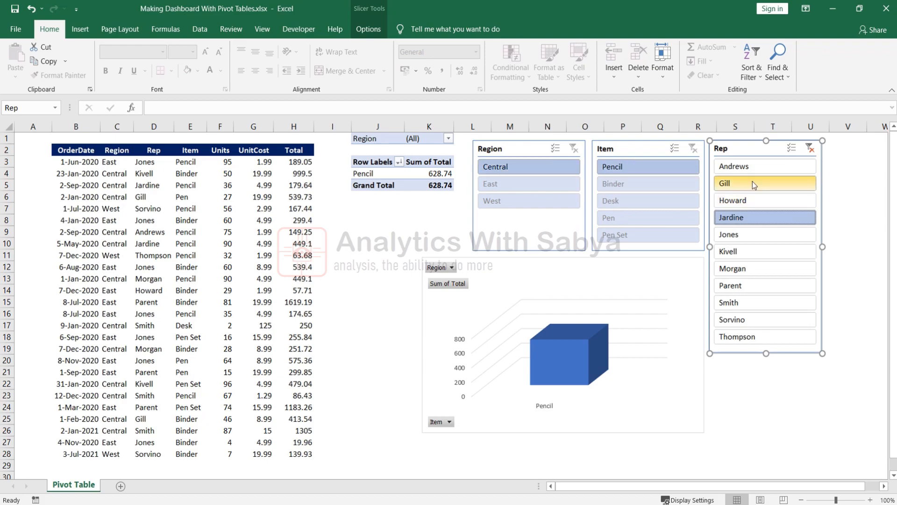
left_click(810, 148)
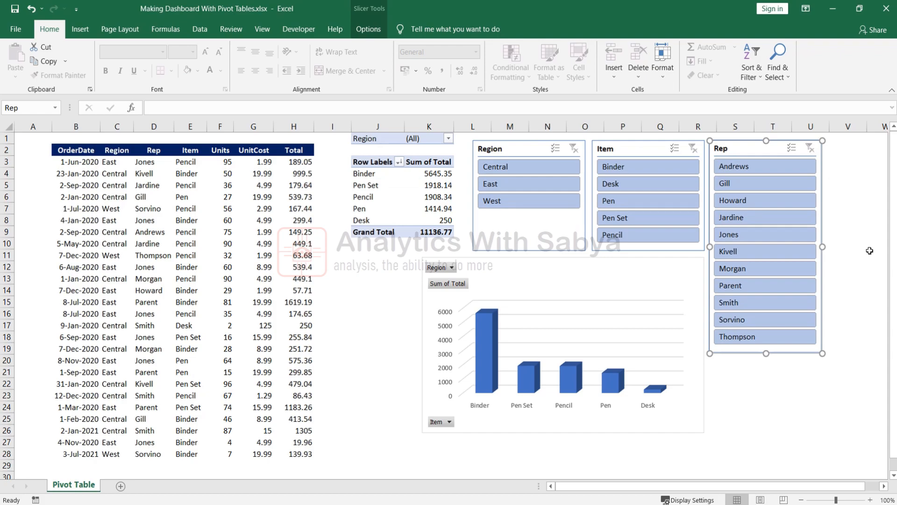